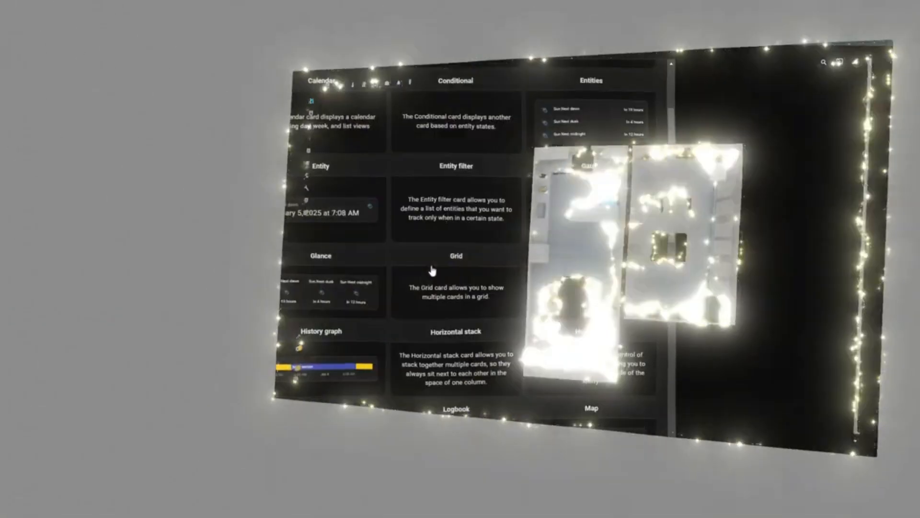
pyautogui.scroll(-10, 432, 270)
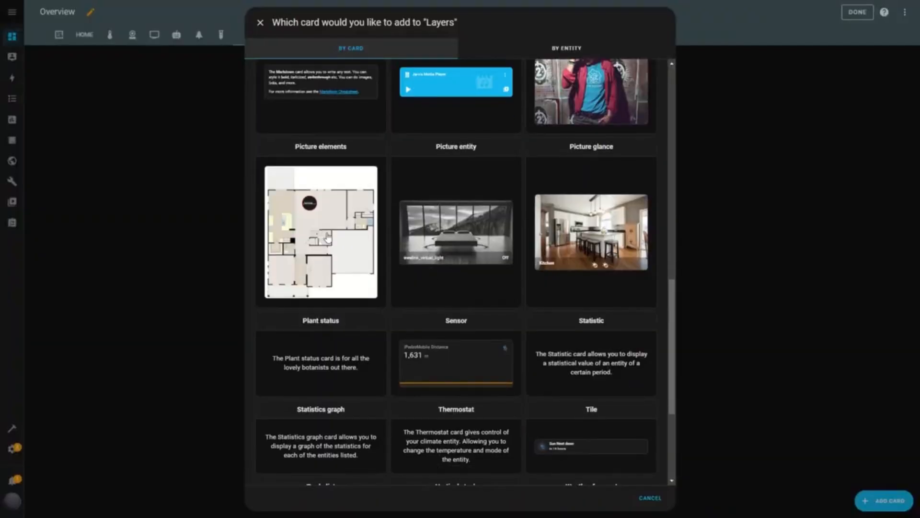
pyautogui.click(327, 236)
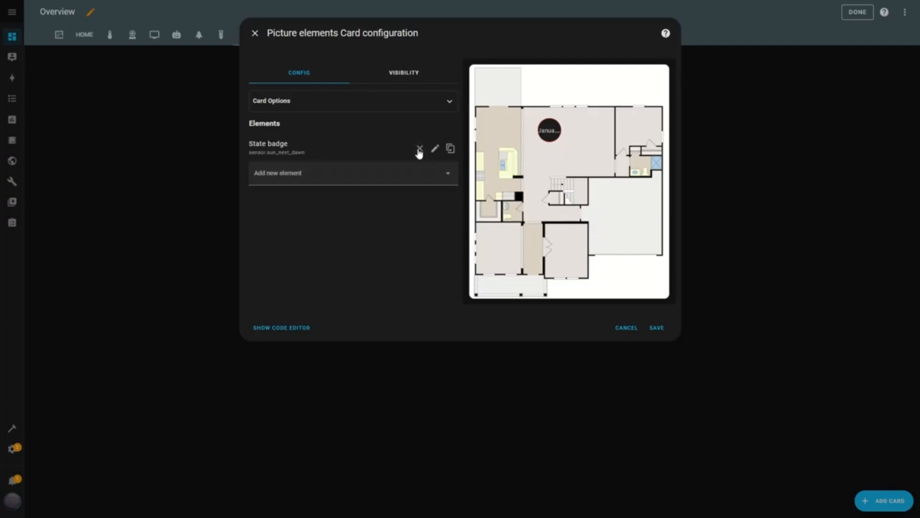
pyautogui.click(419, 150)
pyautogui.click(518, 282)
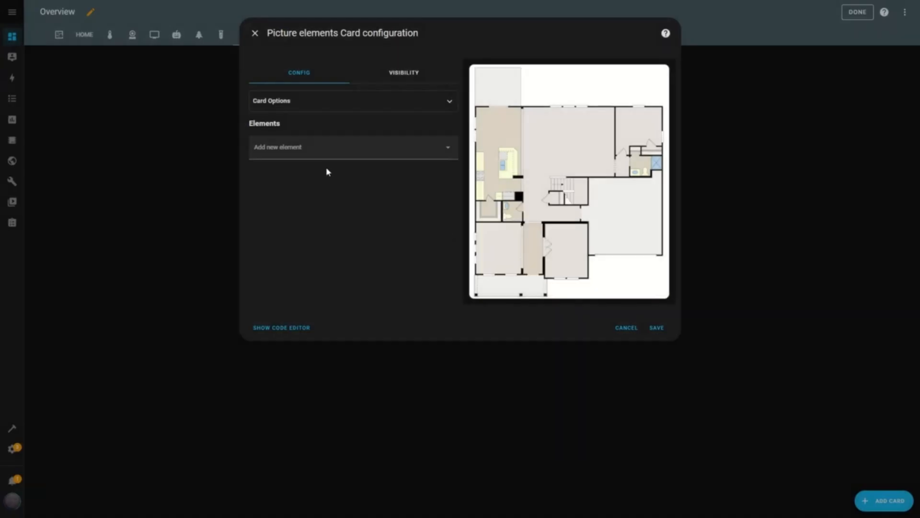
pyautogui.click(311, 104)
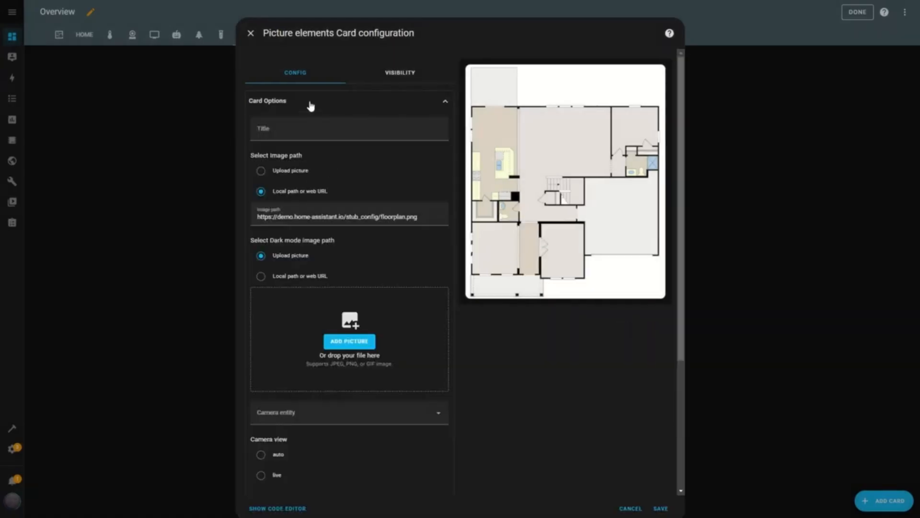
pyautogui.moveTo(426, 217); pyautogui.dragTo(249, 217)
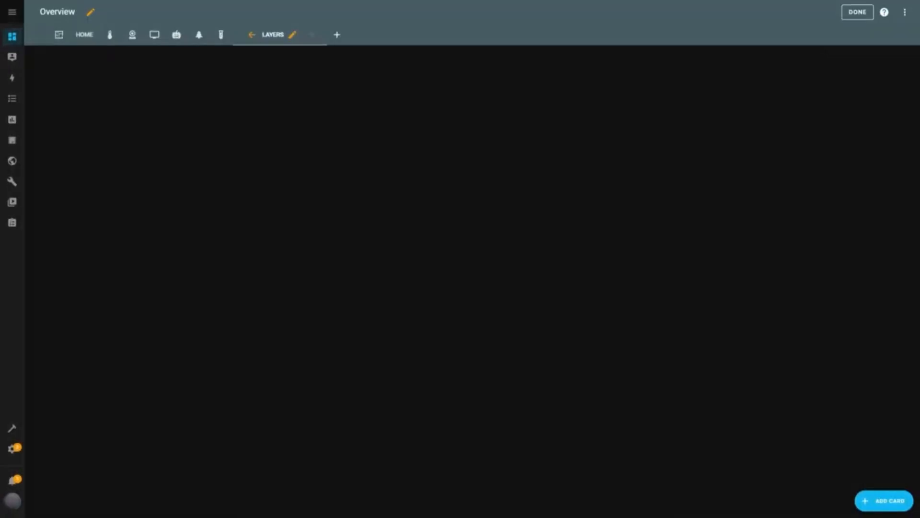
# Add a Picture elements card to the Layers view and delete its default State badge element
pyautogui.click(899, 505)
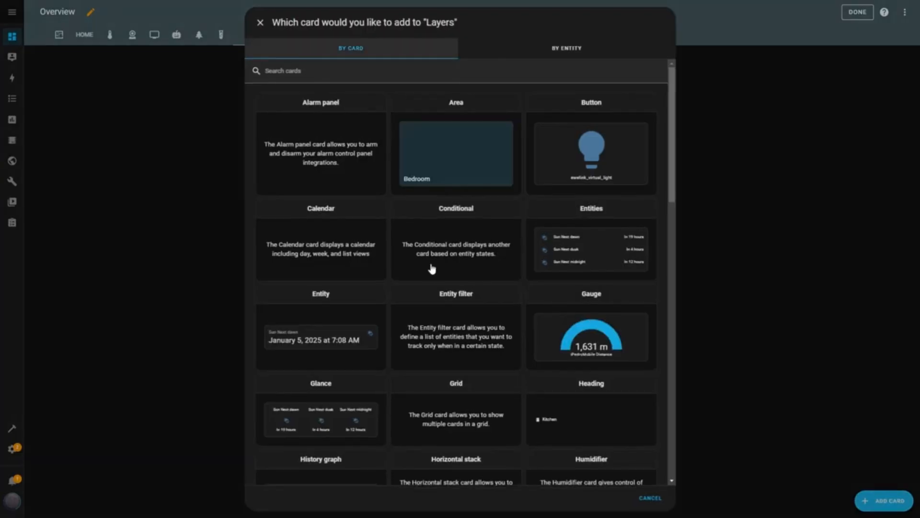
pyautogui.scroll(-2, 431, 270)
pyautogui.scroll(-12, 432, 270)
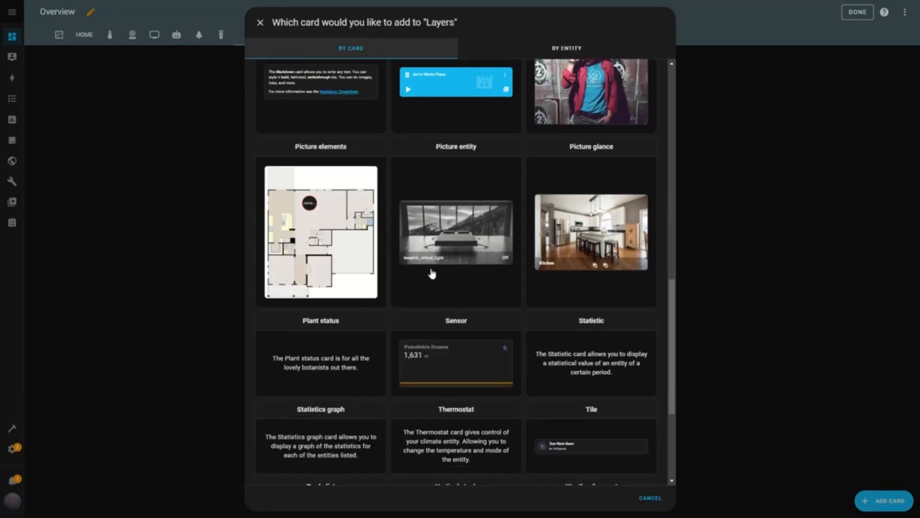
pyautogui.click(327, 235)
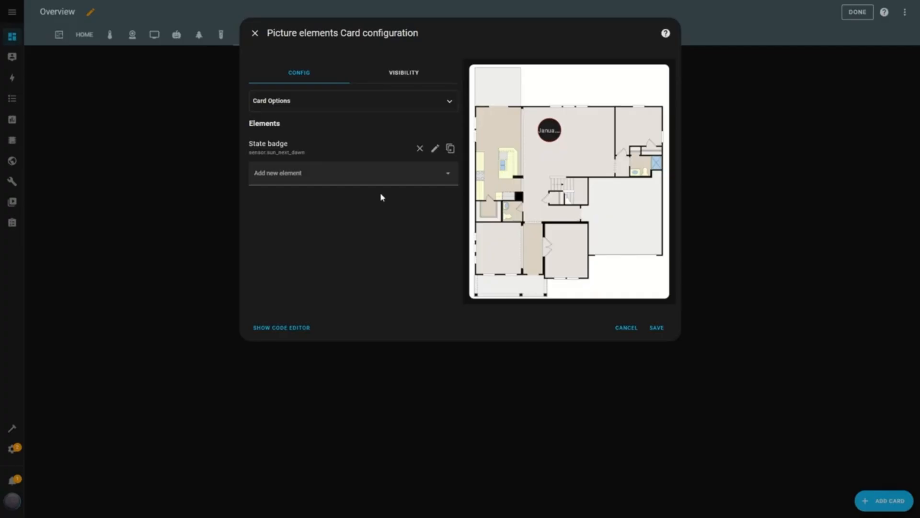
pyautogui.click(419, 149)
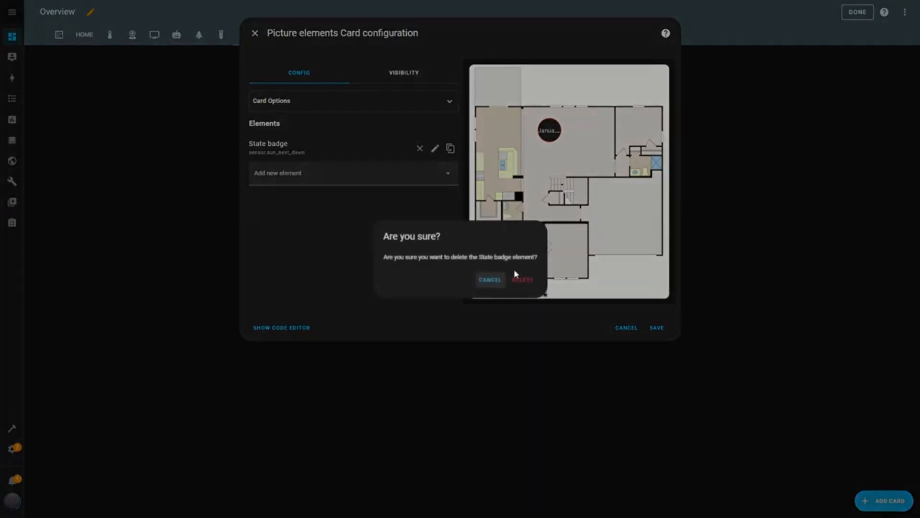
pyautogui.click(520, 278)
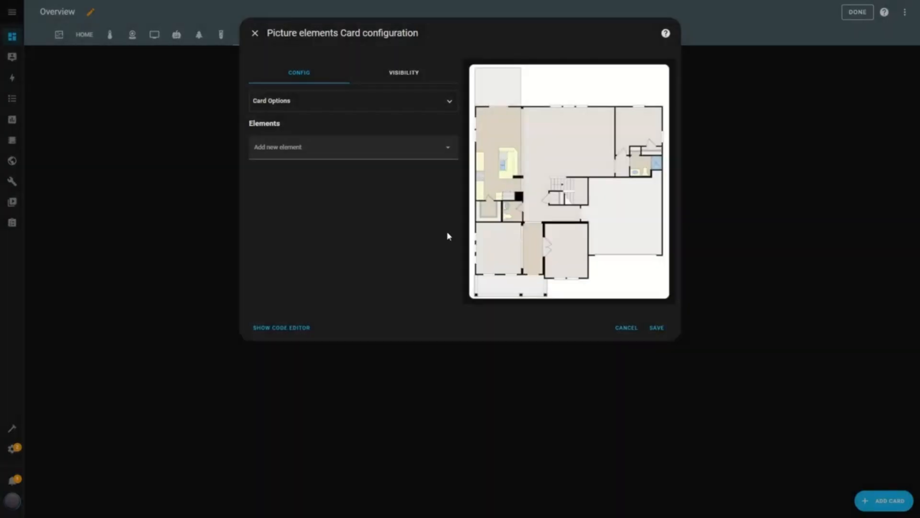
# Set the card's image path to local/FloorPlan_with_Walls_T.png and save the card
pyautogui.click(310, 102)
pyautogui.click(427, 216)
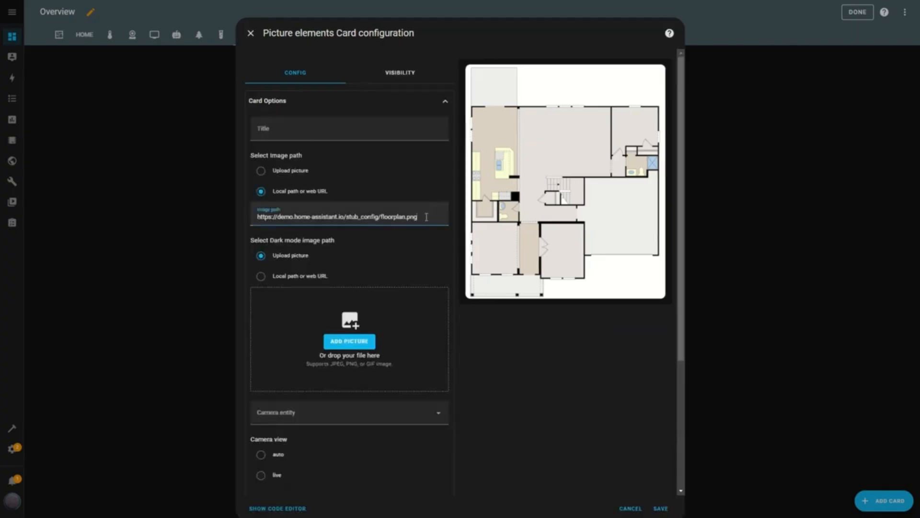
pyautogui.tripleClick(369, 217)
pyautogui.write('lo')
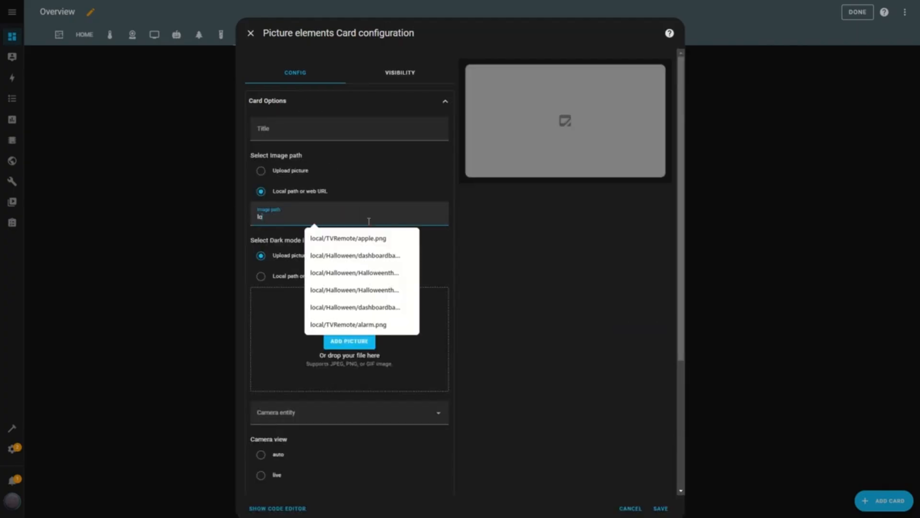
pyautogui.write('cal/')
pyautogui.write('FloorPlan_with_Walls_T.png')
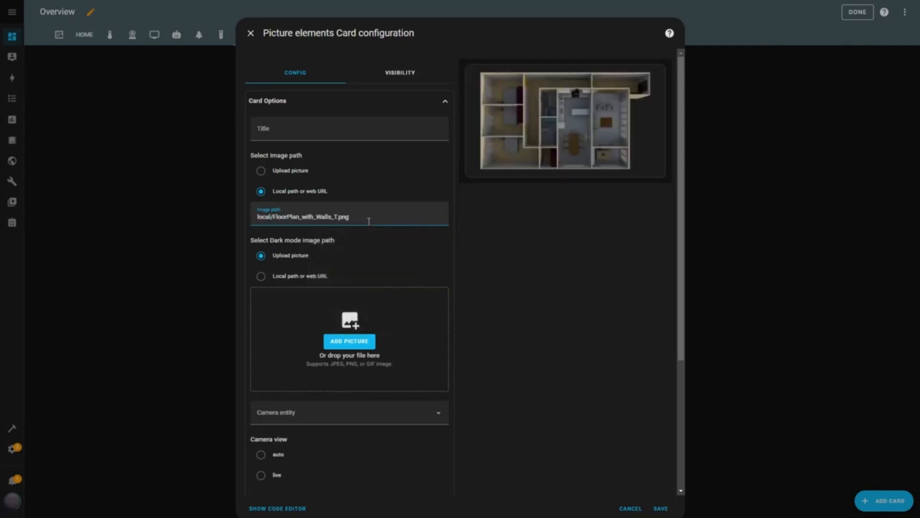
pyautogui.click(666, 509)
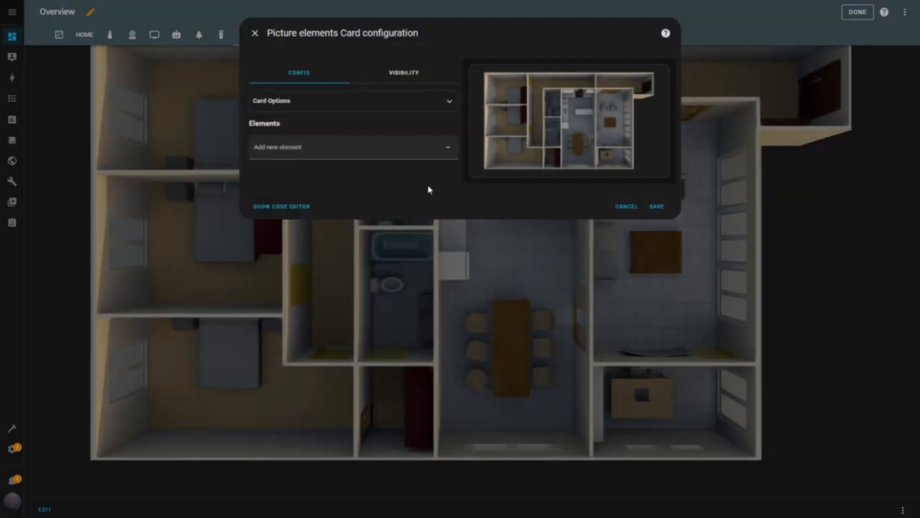
# Add a Conditional element to the floor plan card and title it Livingroom
pyautogui.click(448, 147)
pyautogui.click(268, 297)
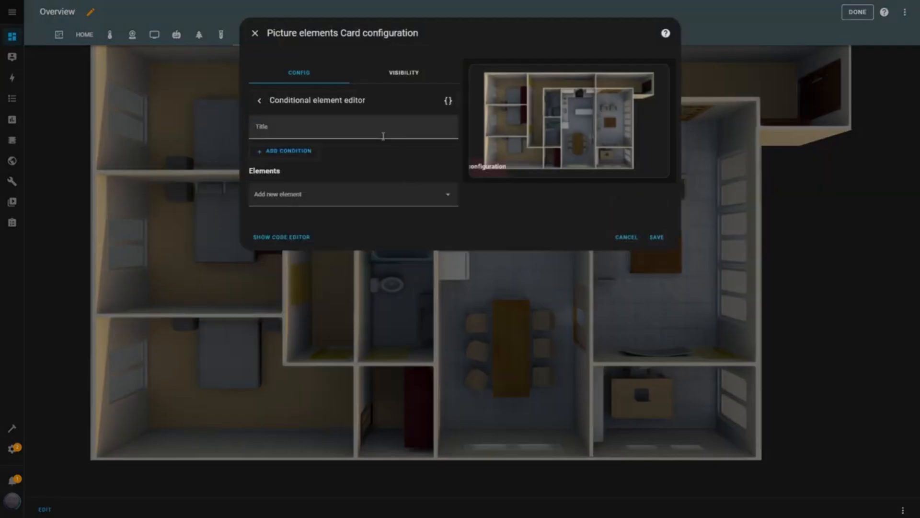
pyautogui.click(361, 135)
pyautogui.write('Livingroom')
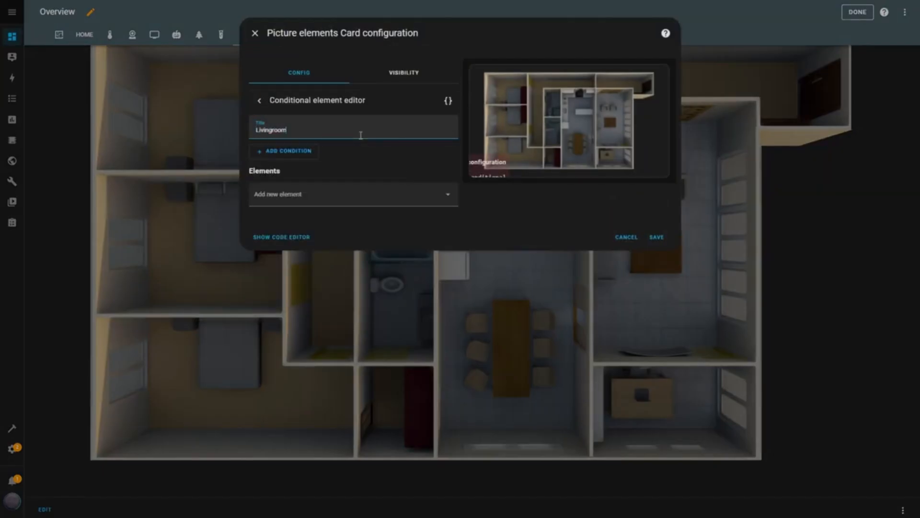
# Add an entity state condition requiring the Living room entity's state to equal On
pyautogui.click(289, 151)
pyautogui.click(283, 173)
pyautogui.click(291, 186)
pyautogui.write('li')
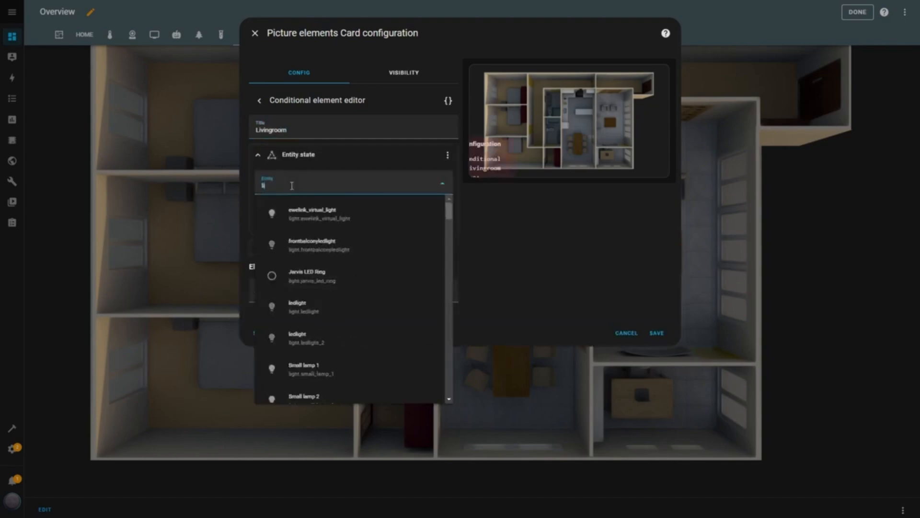
pyautogui.write('v')
pyautogui.click(298, 213)
pyautogui.click(398, 218)
pyautogui.click(394, 244)
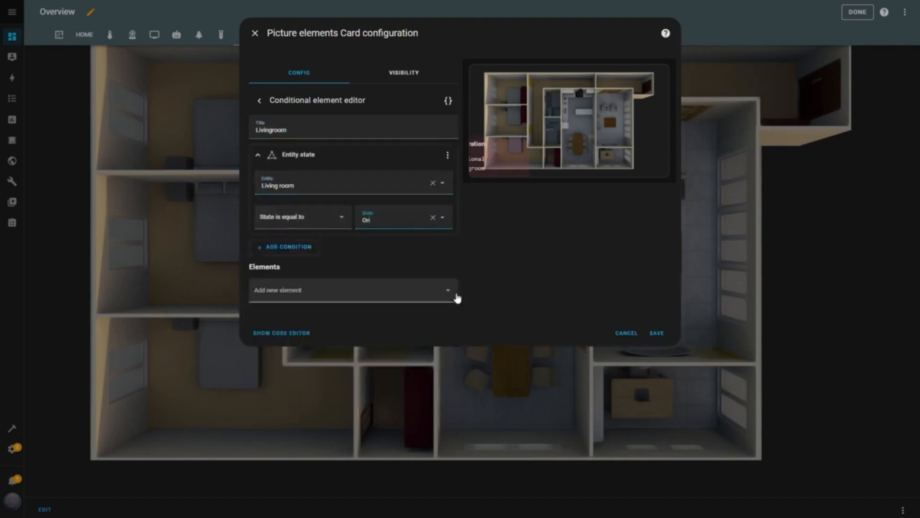
# Add an Image element inside the Livingroom conditional, using the local path local/FloorPlan_with_Walls_living.png
pyautogui.click(455, 296)
pyautogui.click(271, 423)
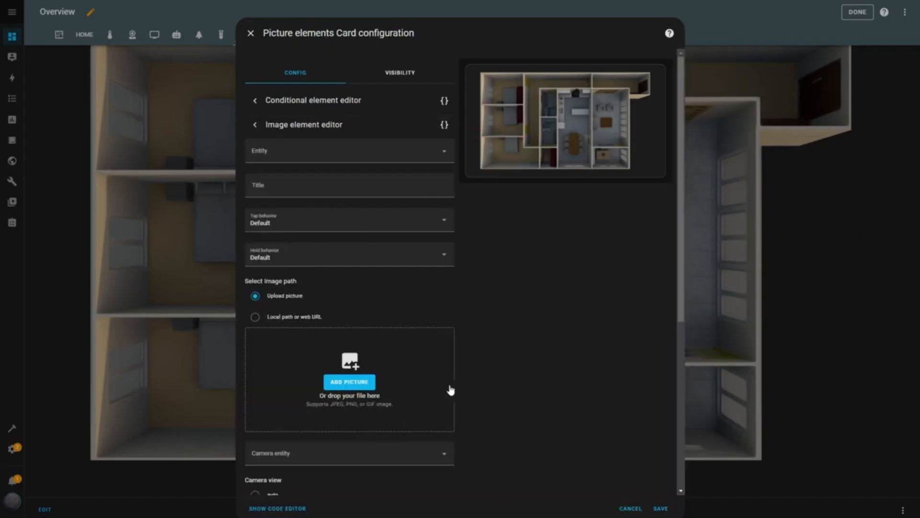
pyautogui.scroll(-2, 450, 391)
pyautogui.click(256, 221)
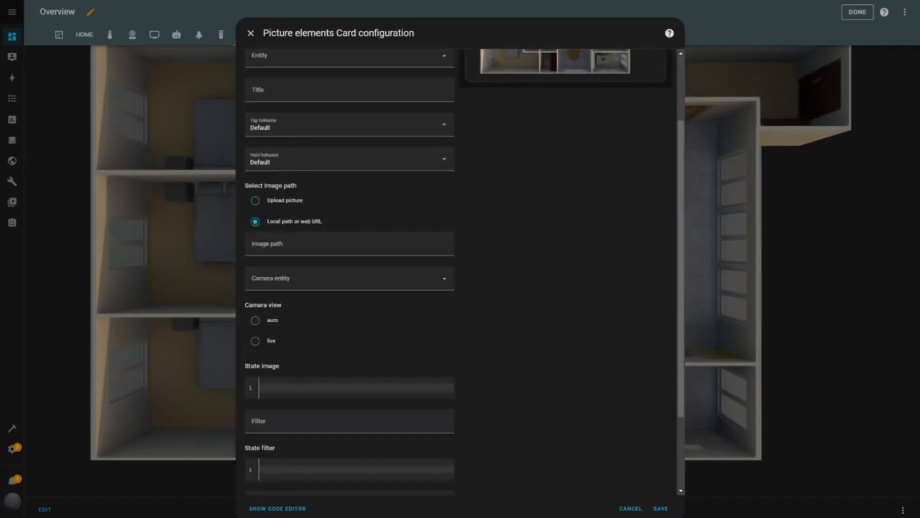
pyautogui.click(309, 244)
pyautogui.write('local/FloorPlan_with_Walls_living.png')
pyautogui.scroll(2, 508, 226)
pyautogui.scroll(-2, 509, 226)
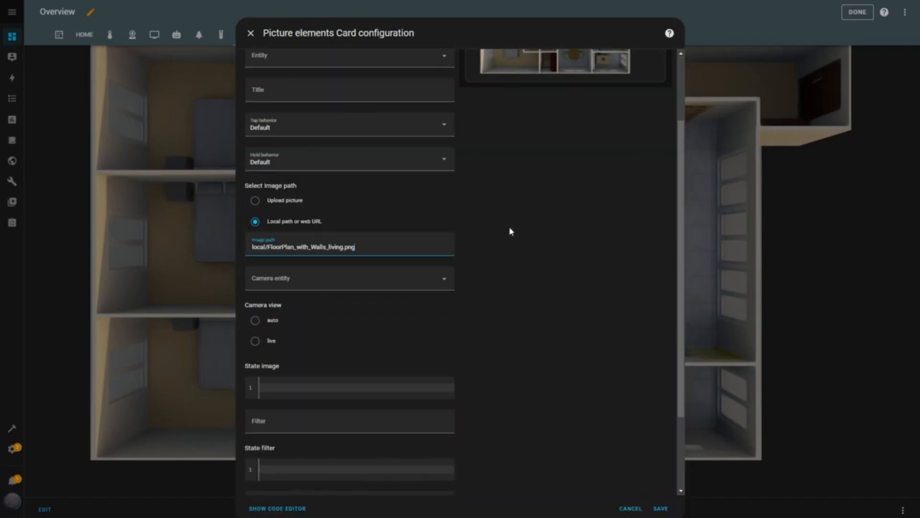
# Add width: 100% below the left and top values in the image element's style and save the card
pyautogui.scroll(-1, 513, 249)
pyautogui.scroll(-1, 514, 253)
pyautogui.click(287, 446)
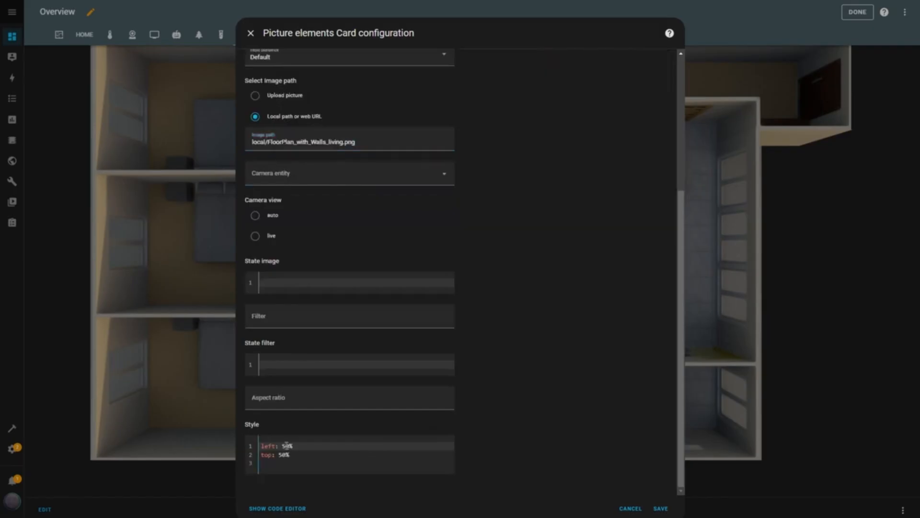
pyautogui.click(284, 455)
pyautogui.click(297, 457)
pyautogui.press('Return')
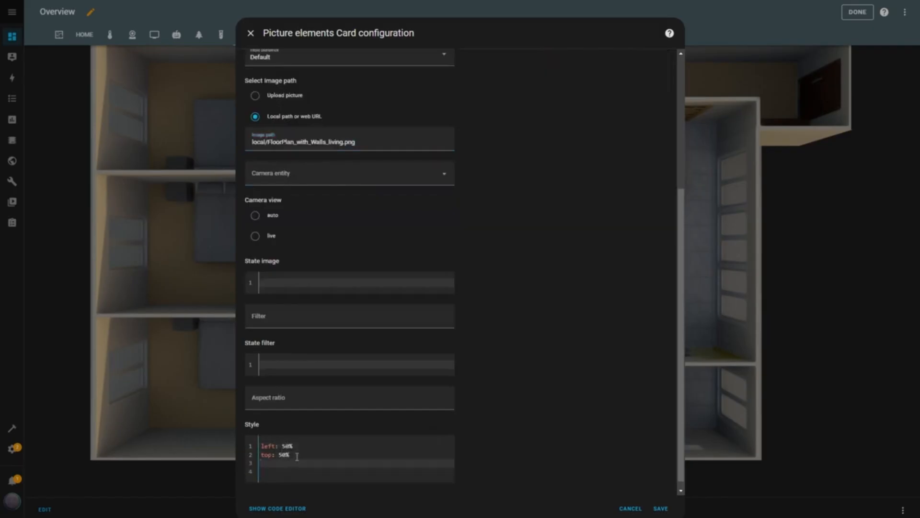
pyautogui.write('width: 100%')
pyautogui.scroll(4, 559, 335)
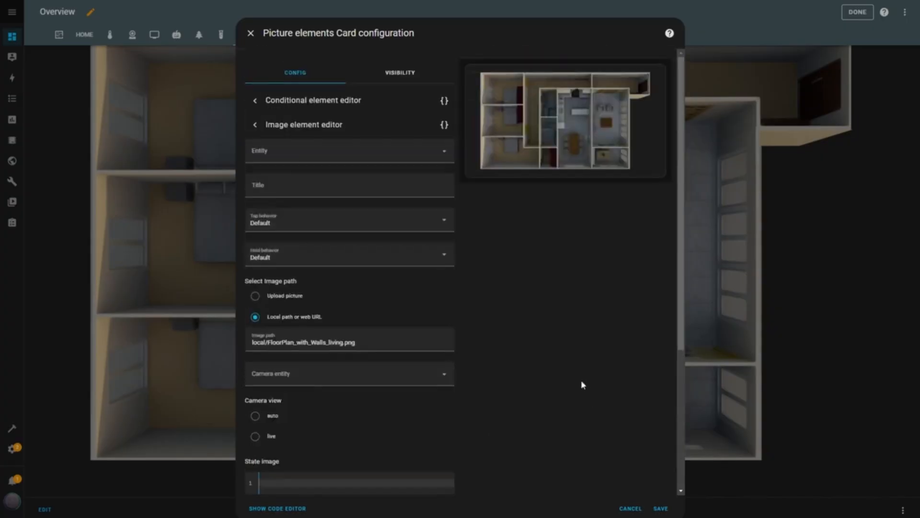
pyautogui.scroll(-4, 581, 380)
pyautogui.click(661, 509)
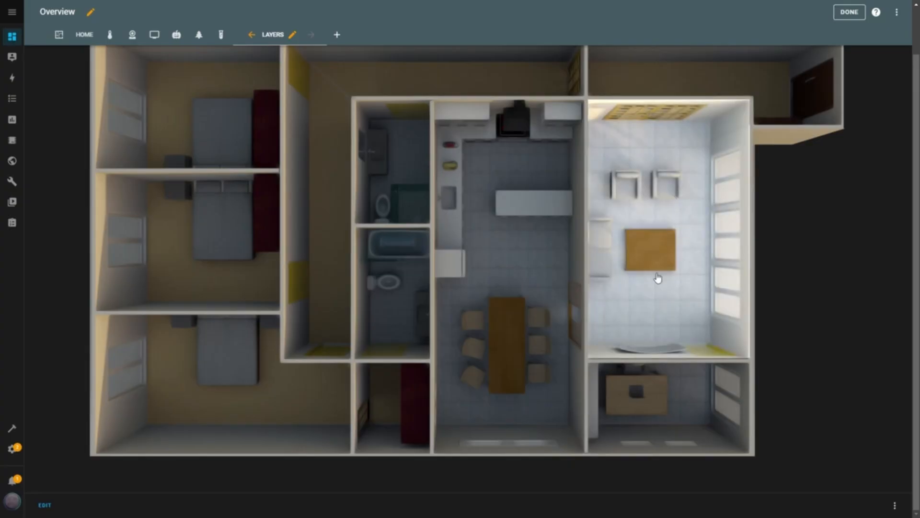
# Set both the tap and hold behavior of the Livingroom conditional's image to Nothing and save the card
pyautogui.click(661, 211)
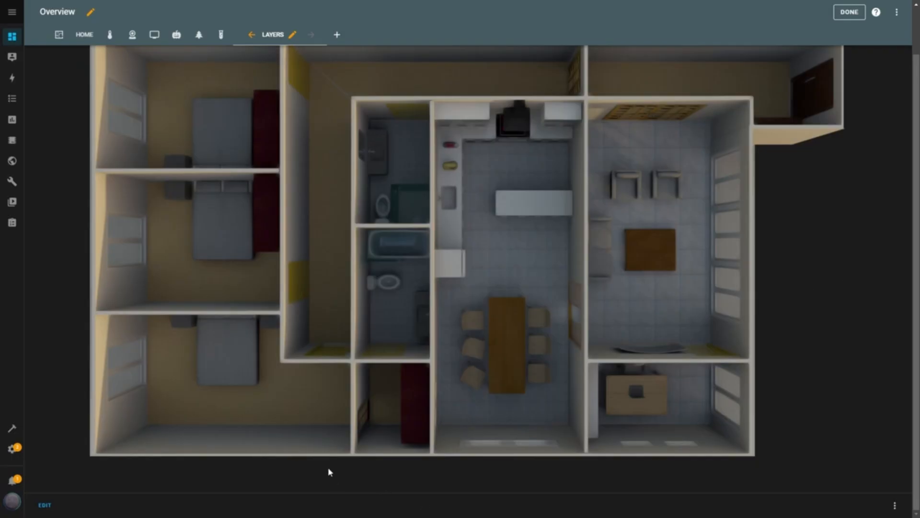
pyautogui.click(44, 504)
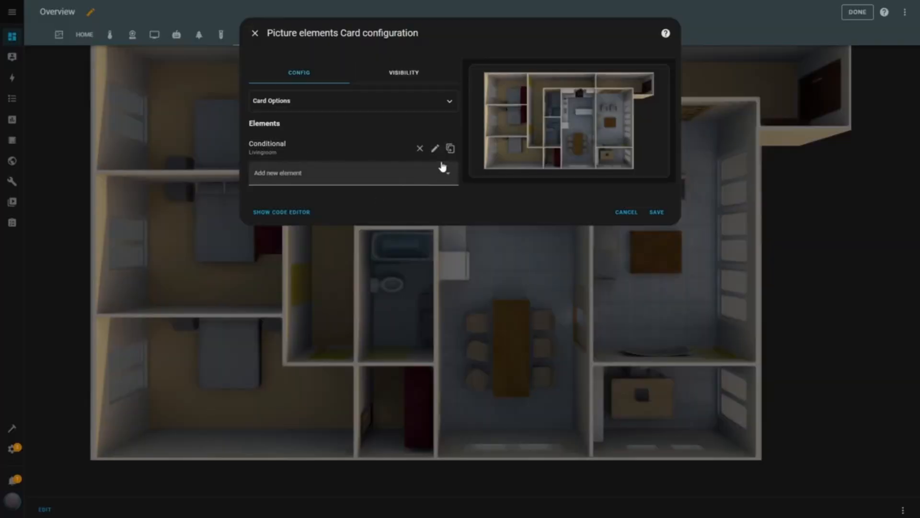
pyautogui.click(434, 149)
pyautogui.click(434, 292)
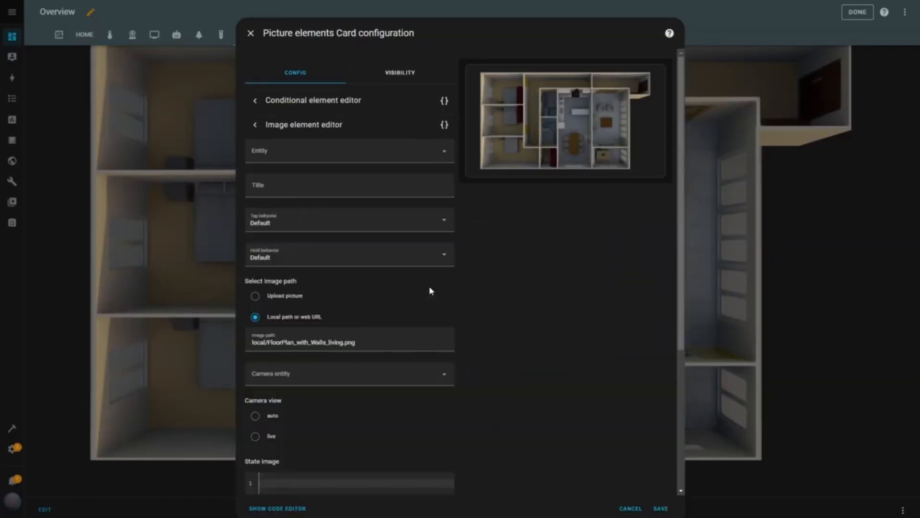
pyautogui.click(443, 226)
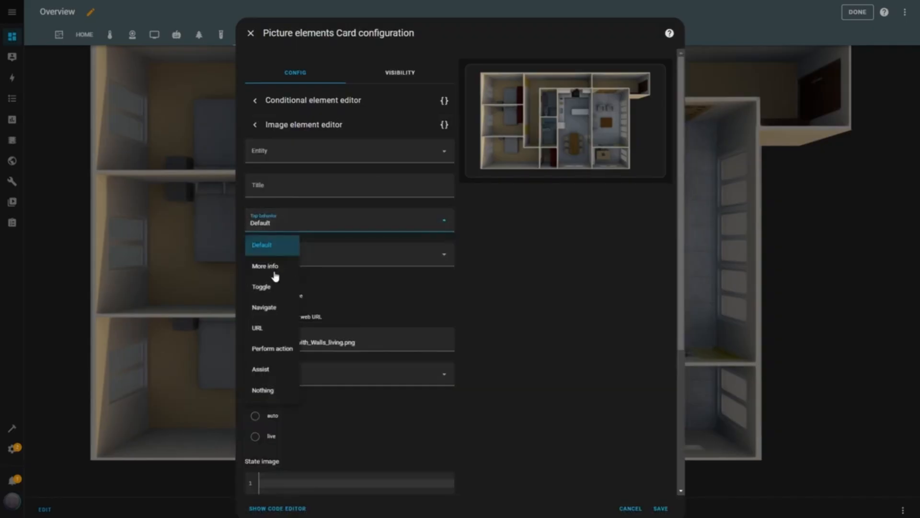
pyautogui.click(277, 392)
pyautogui.click(445, 258)
pyautogui.click(284, 421)
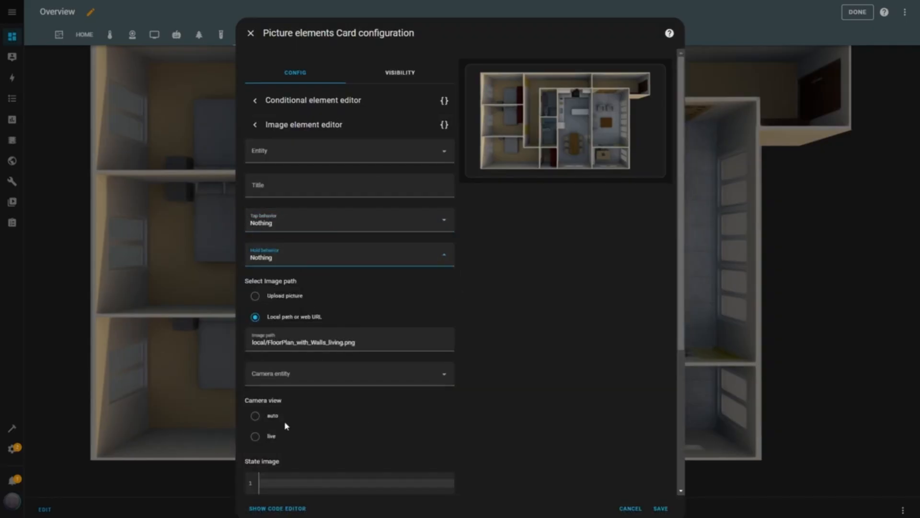
pyautogui.click(661, 508)
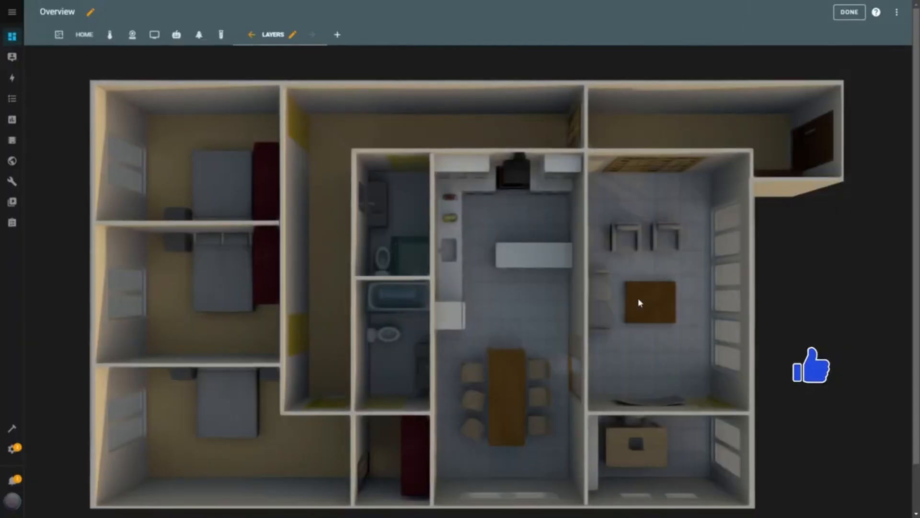
# Add a new Image element to the Picture elements card and assign the Living room switch entity to it
pyautogui.scroll(-1, 637, 297)
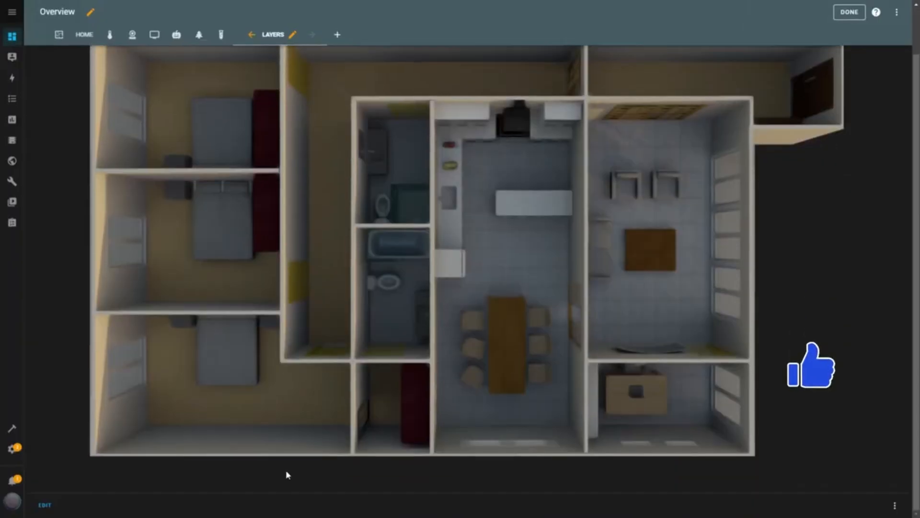
pyautogui.click(44, 504)
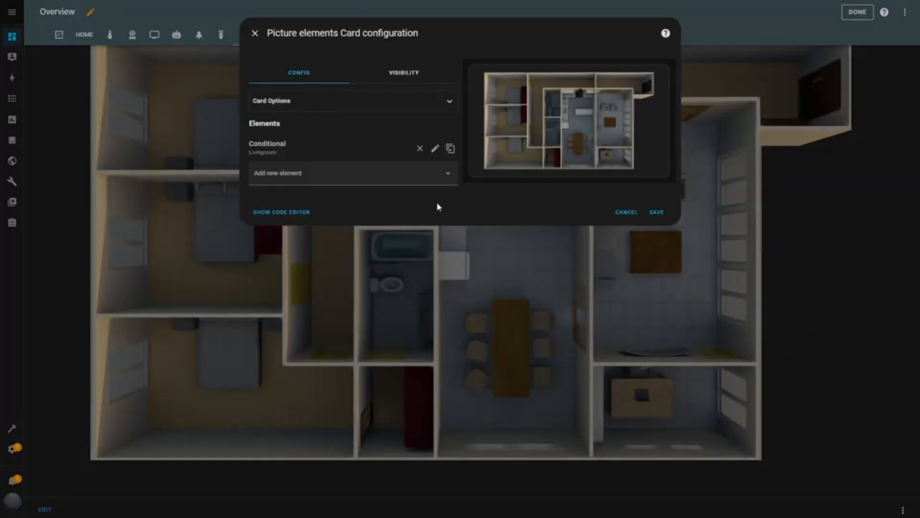
pyautogui.click(447, 175)
pyautogui.click(277, 306)
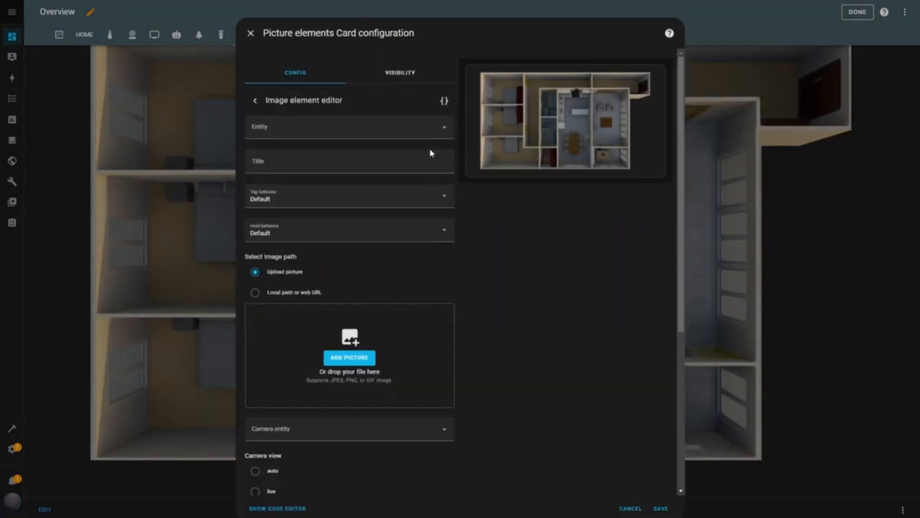
pyautogui.click(335, 132)
pyautogui.write('livi')
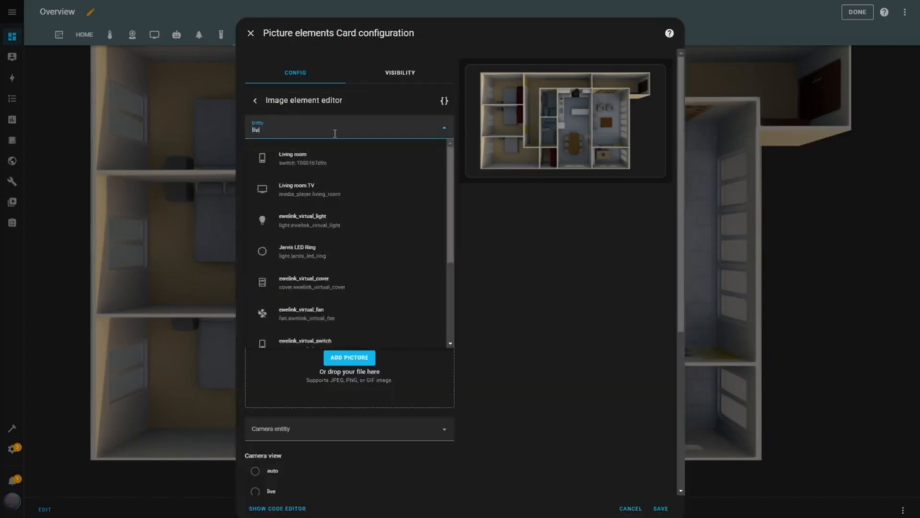
pyautogui.click(308, 155)
# Title the image element "Living room switch" and set its tap behavior to Toggle
pyautogui.click(357, 170)
pyautogui.write('Livin')
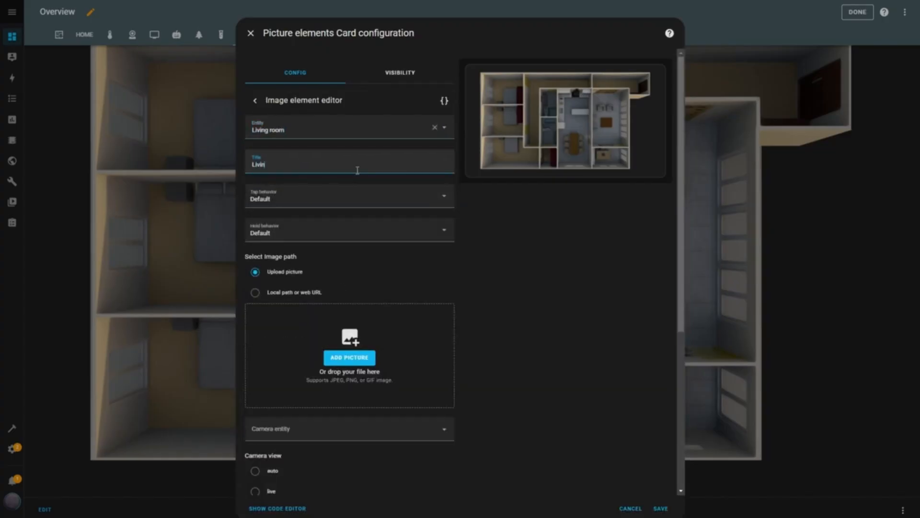
pyautogui.write('g room switch')
pyautogui.click(389, 211)
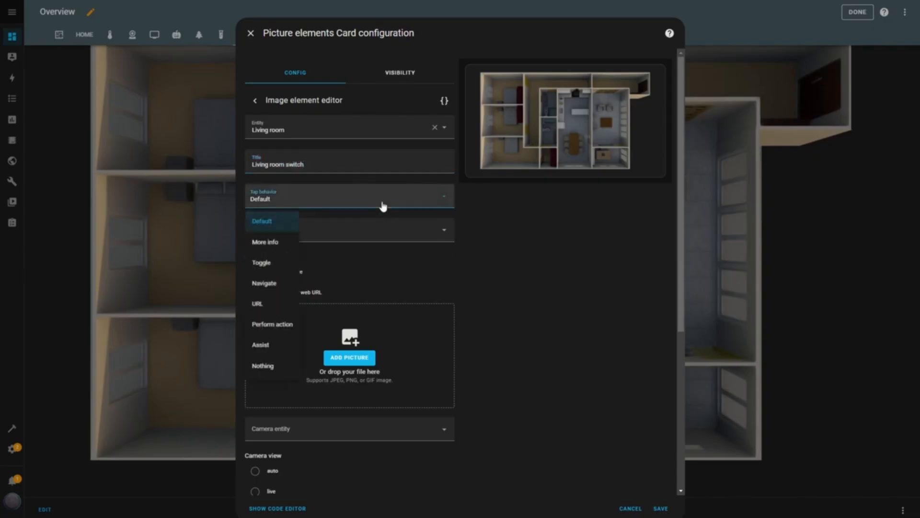
pyautogui.click(280, 263)
# Set the Living room switch image to the local path local/sonoff.jpg
pyautogui.scroll(-1, 450, 261)
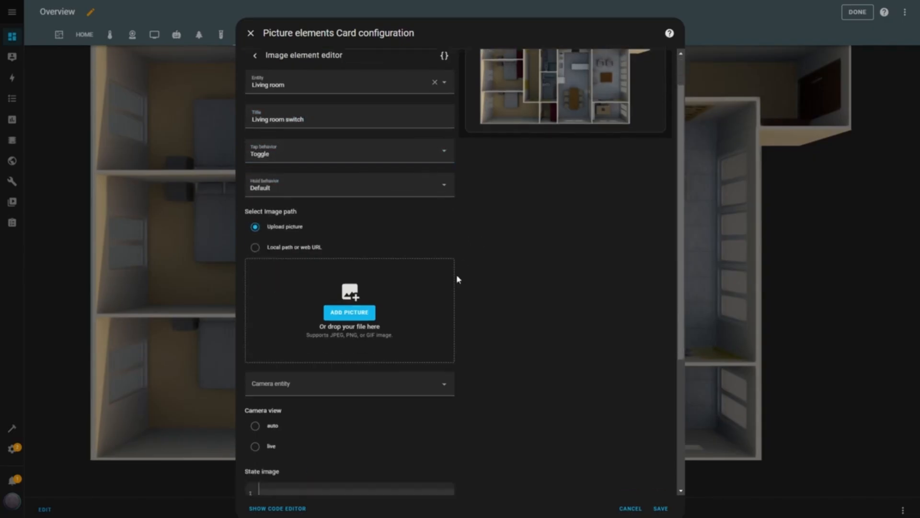
pyautogui.click(255, 247)
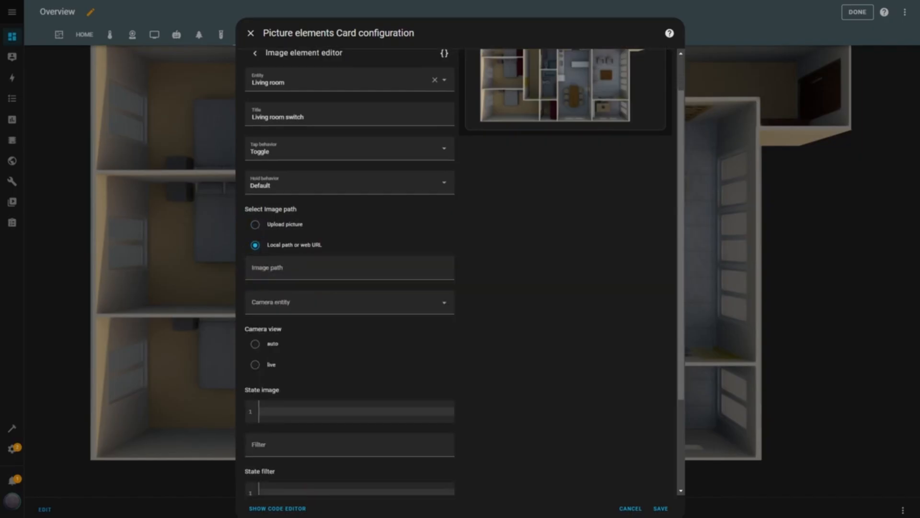
pyautogui.click(285, 271)
pyautogui.write('local/sonoff.jpg')
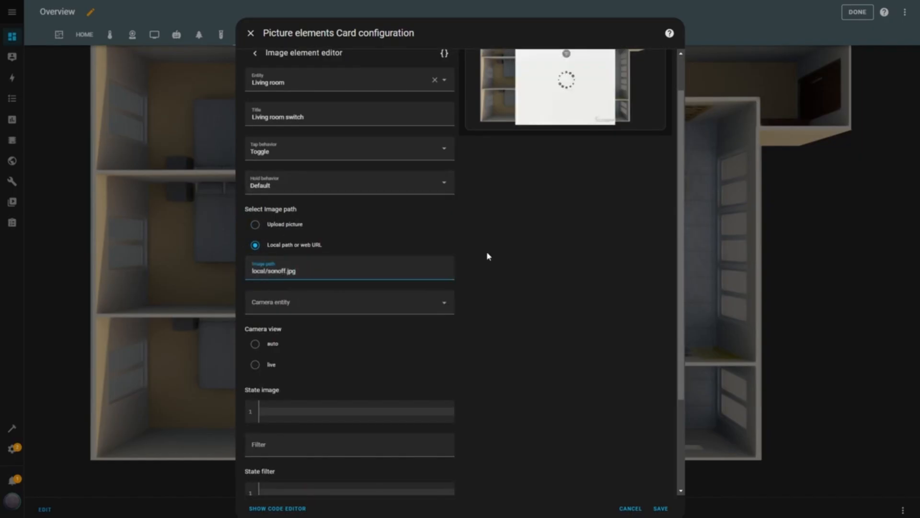
# Replace the Living room switch image's style with left: 80%, top: 28%, width: 1.5% and save the card
pyautogui.scroll(-3, 487, 251)
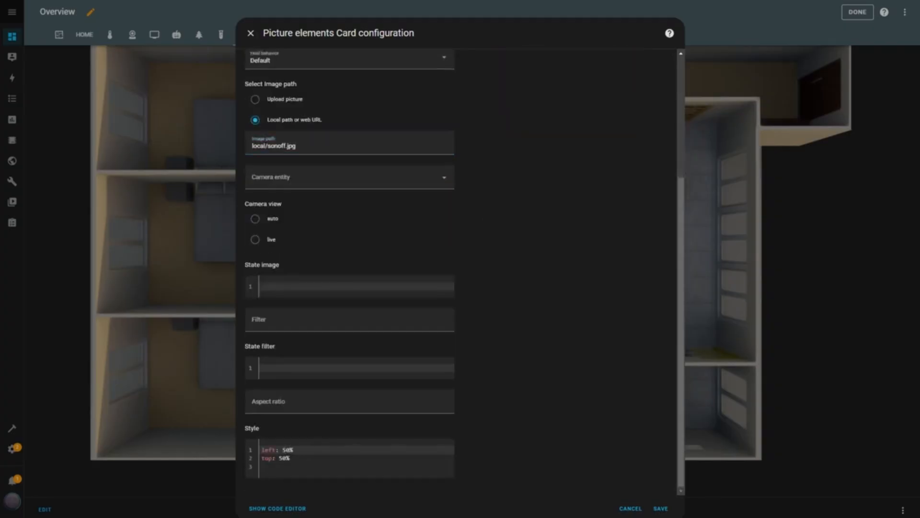
pyautogui.moveTo(283, 467); pyautogui.dragTo(249, 451)
pyautogui.hotkey('ctrl', 'v')
pyautogui.scroll(4, 596, 278)
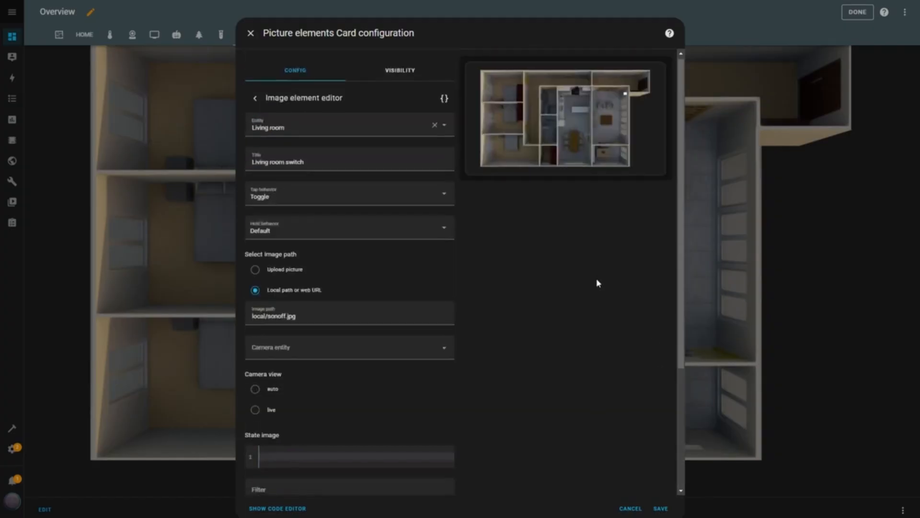
pyautogui.scroll(-4, 562, 353)
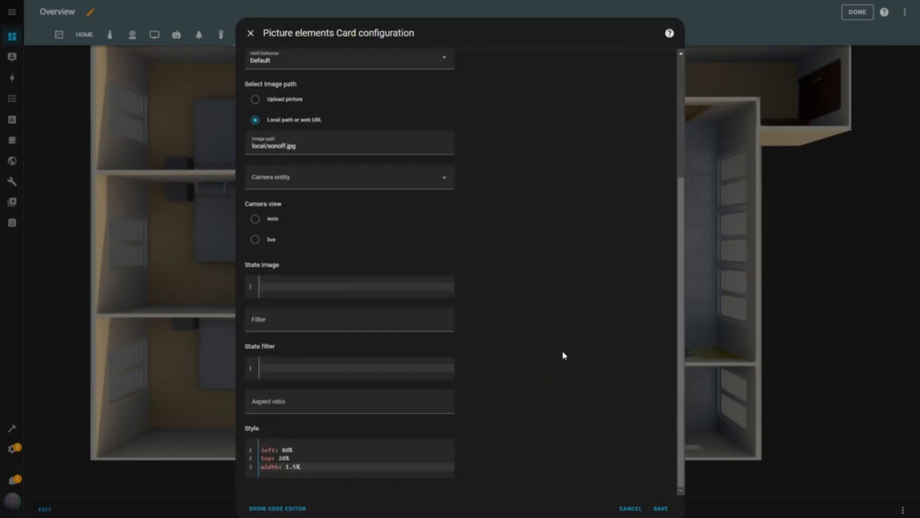
pyautogui.click(659, 508)
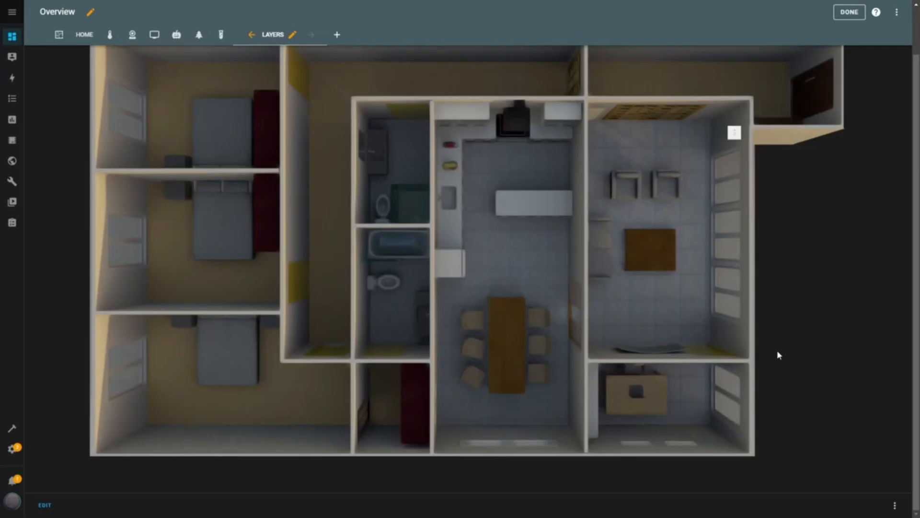
# Test the living room switch on the floor plan by toggling the light on and back off
pyautogui.click(735, 138)
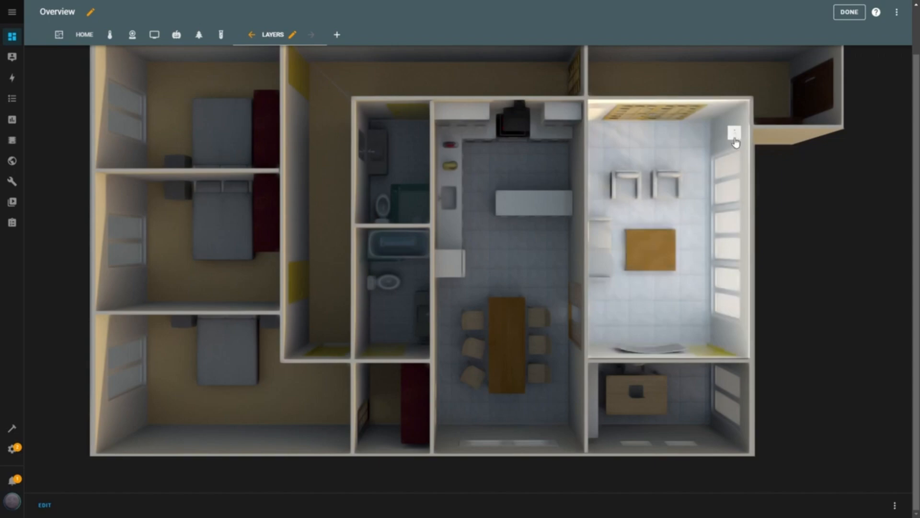
pyautogui.click(734, 136)
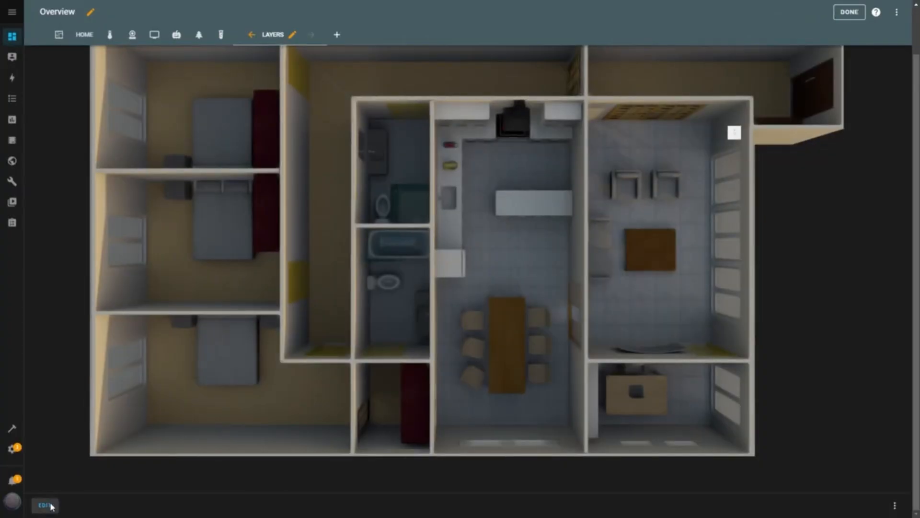
# Add a second Conditional element to the Picture elements card and title it kITCHEN
pyautogui.click(44, 509)
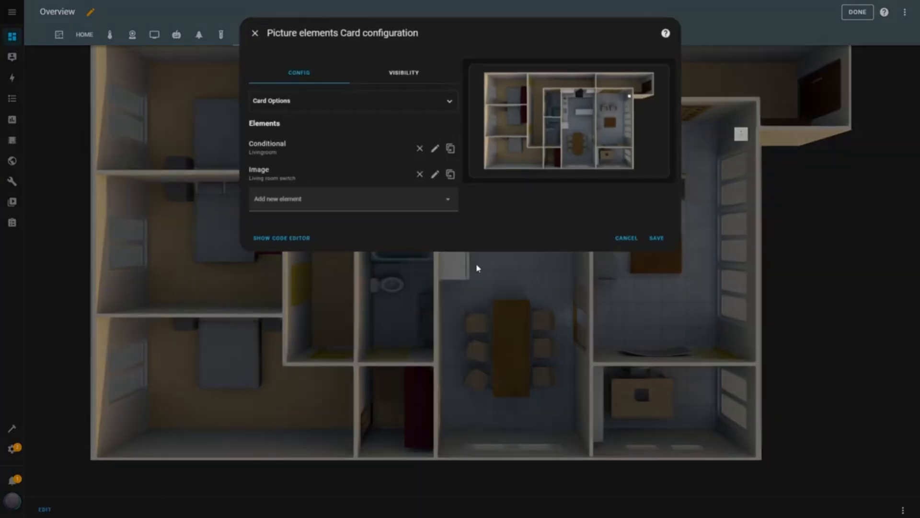
pyautogui.click(449, 200)
pyautogui.click(278, 347)
pyautogui.click(285, 129)
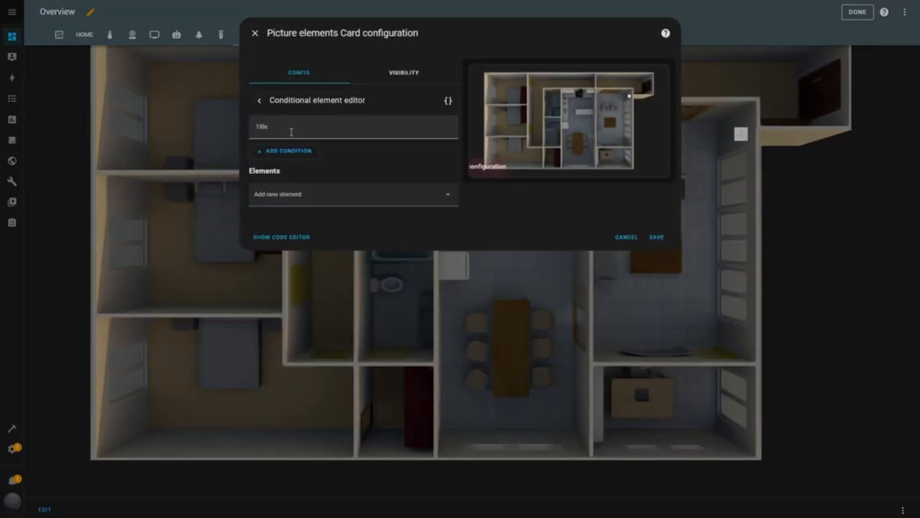
pyautogui.write('kITCHEN')
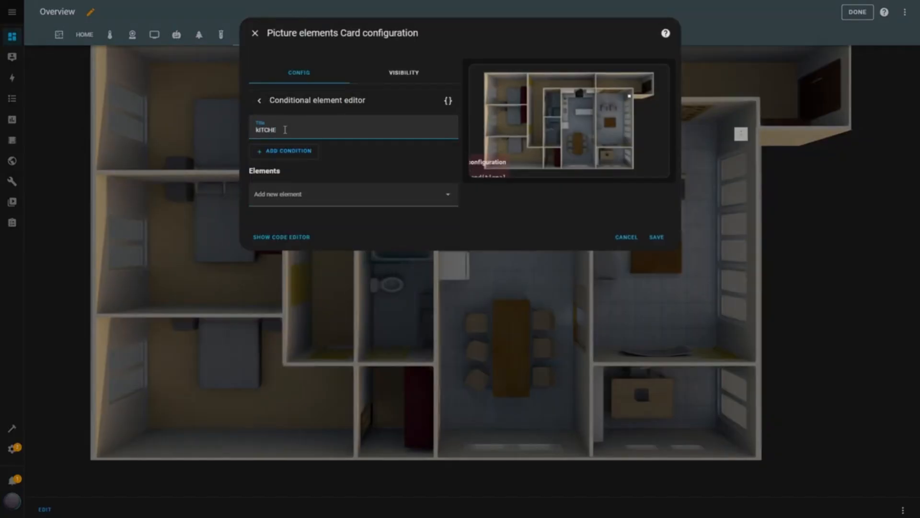
# Add an Entity state condition to the kitchen conditional requiring the Kitchen entity's state to equal On
pyautogui.click(303, 152)
pyautogui.click(297, 176)
pyautogui.click(292, 187)
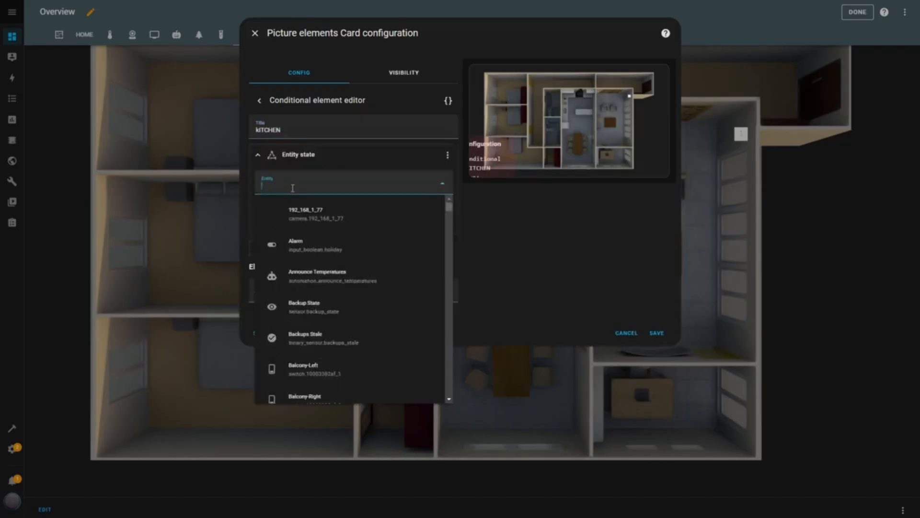
pyautogui.write('kit')
pyautogui.click(298, 211)
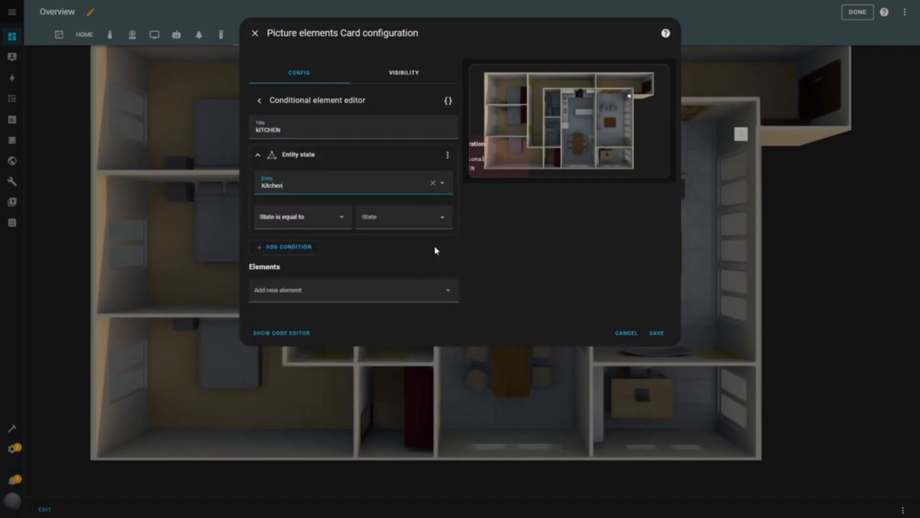
pyautogui.click(405, 216)
pyautogui.click(386, 240)
# Add an Image element inside the kitchen conditional, using the local path local/multiplelight/KitchenFullRoom.png
pyautogui.click(454, 293)
pyautogui.scroll(-5, 470, 285)
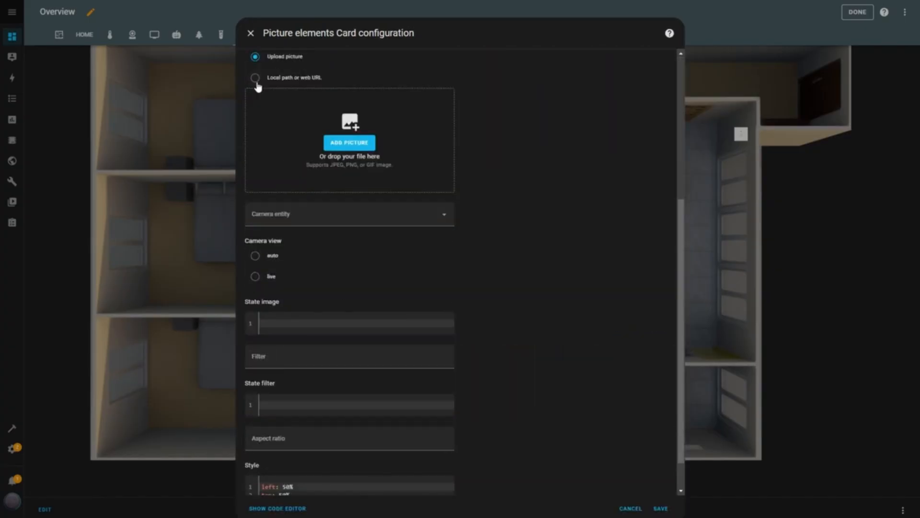
pyautogui.click(254, 77)
pyautogui.click(290, 142)
pyautogui.write('local/multiplelight/KitchenFullRoom.png')
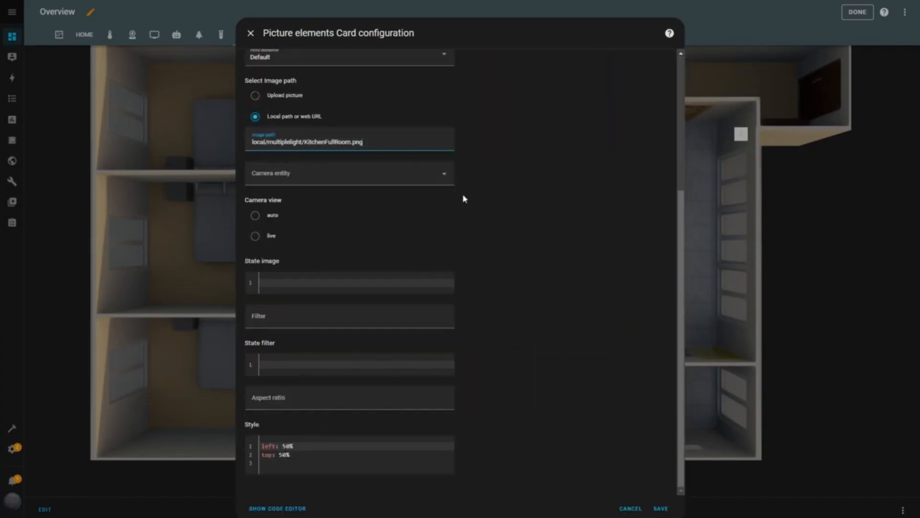
pyautogui.scroll(5, 464, 199)
pyautogui.scroll(-5, 464, 199)
# Add width:100% below the left and top values in the kitchen image's style and save the card
pyautogui.click(273, 461)
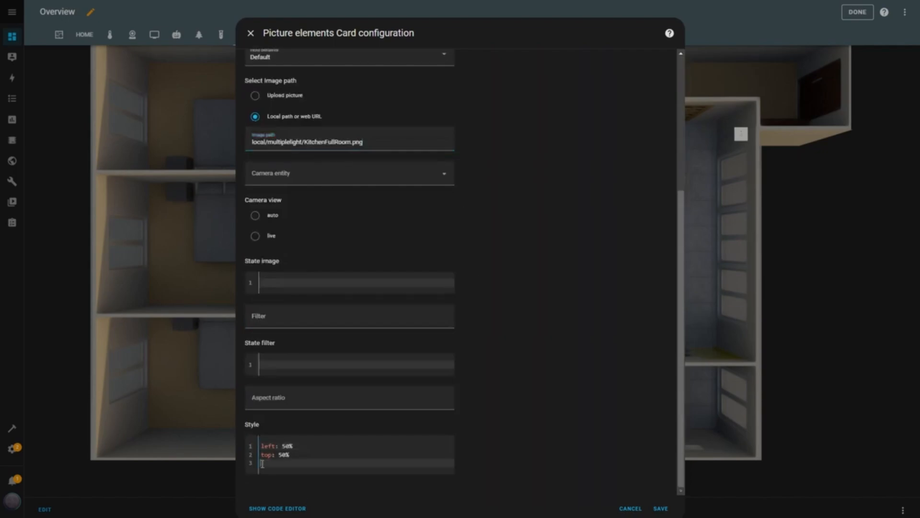
pyautogui.write('width:100%')
pyautogui.scroll(4, 606, 387)
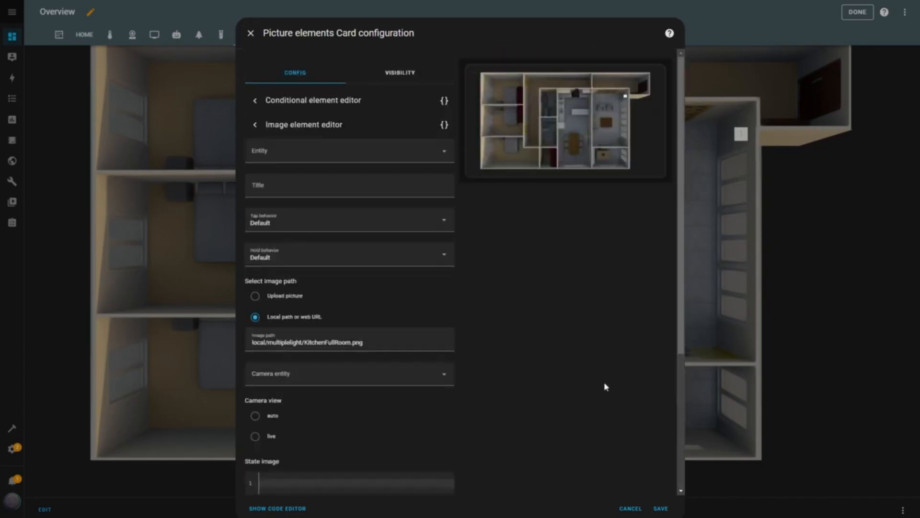
pyautogui.scroll(-4, 623, 432)
pyautogui.click(661, 509)
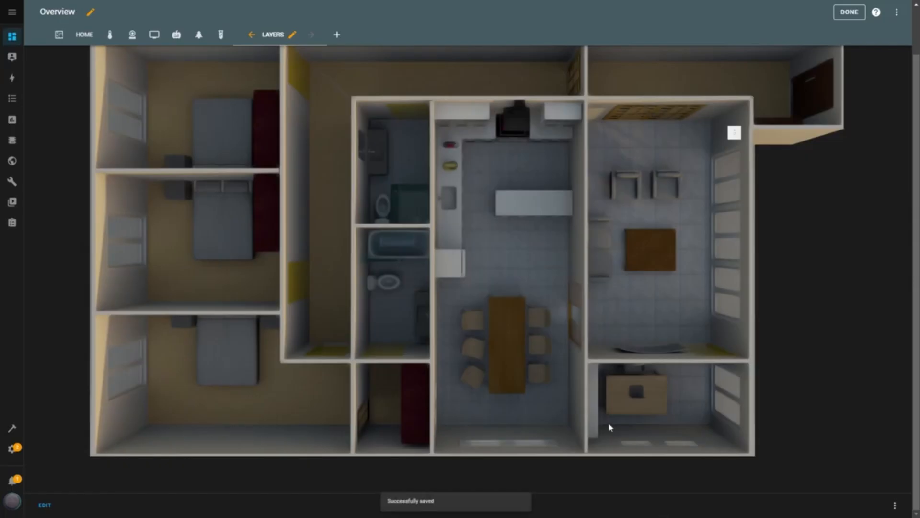
# Test the living room switch on the floor plan, both with the kitchen layer hidden and with it shown
pyautogui.click(735, 133)
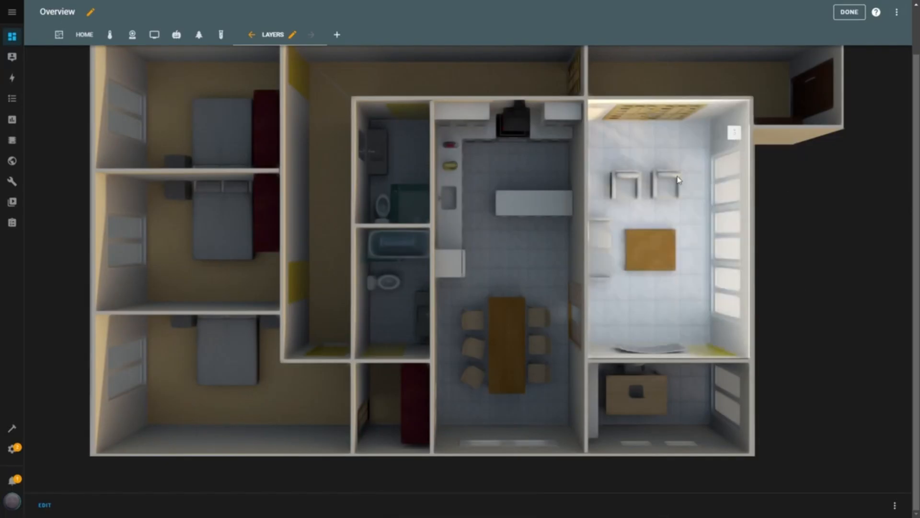
pyautogui.click(734, 135)
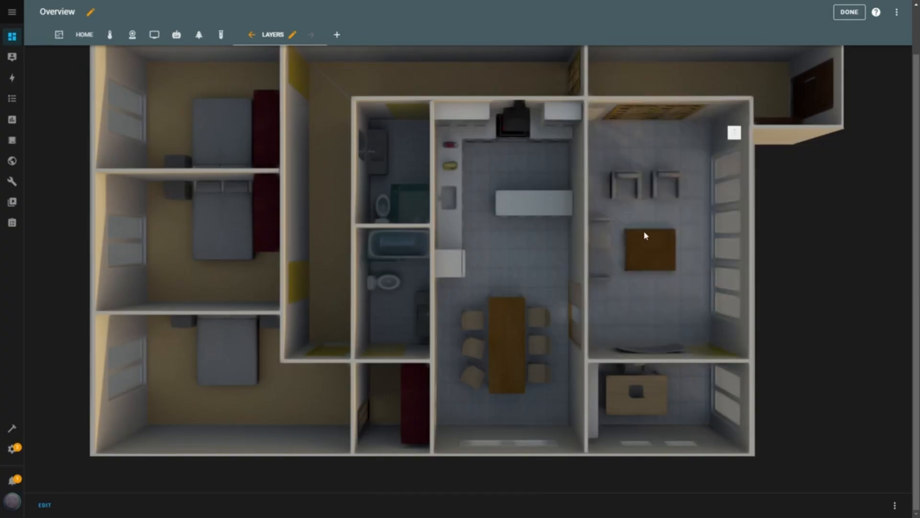
pyautogui.click(531, 260)
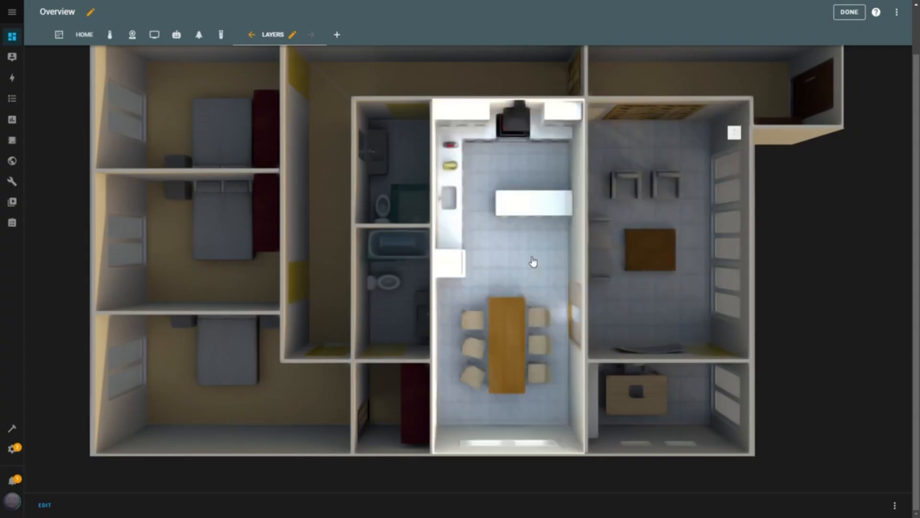
pyautogui.click(735, 135)
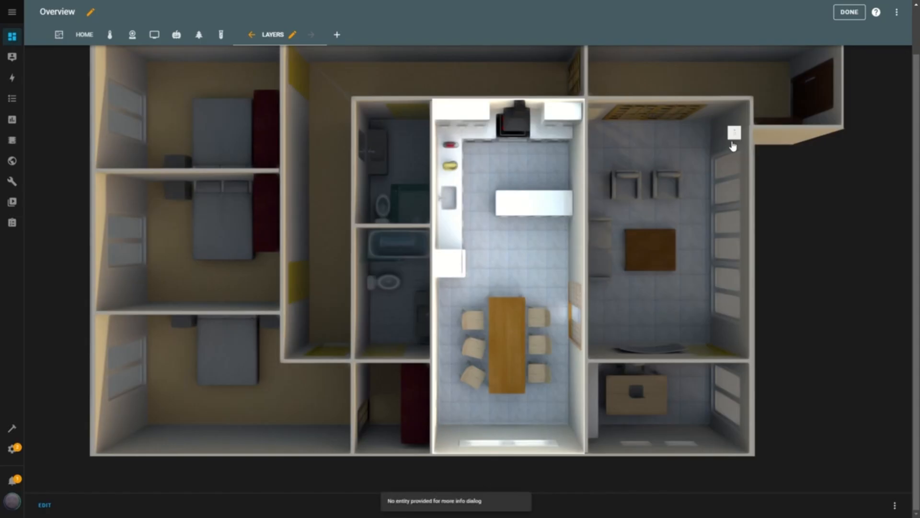
pyautogui.click(734, 134)
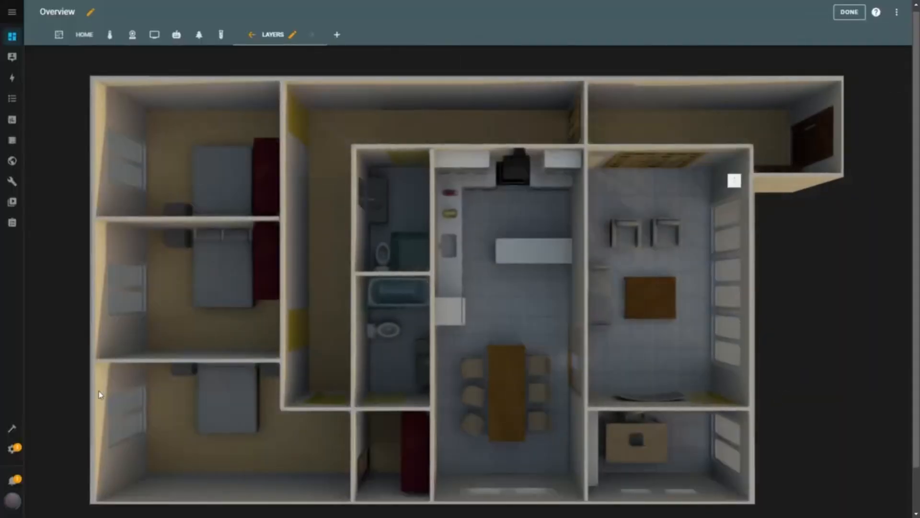
# Open the Living room switch image element in the card configuration and review its behavior, image path and style settings
pyautogui.scroll(-1, 99, 390)
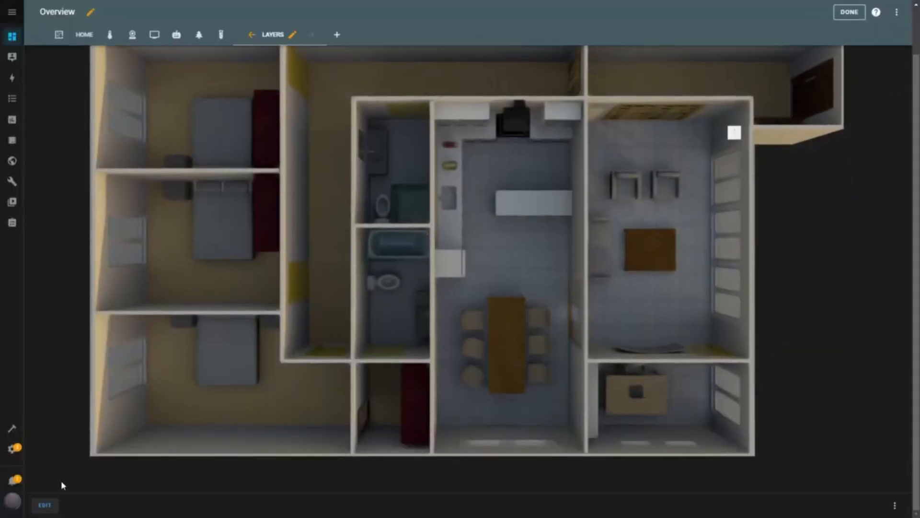
pyautogui.click(44, 504)
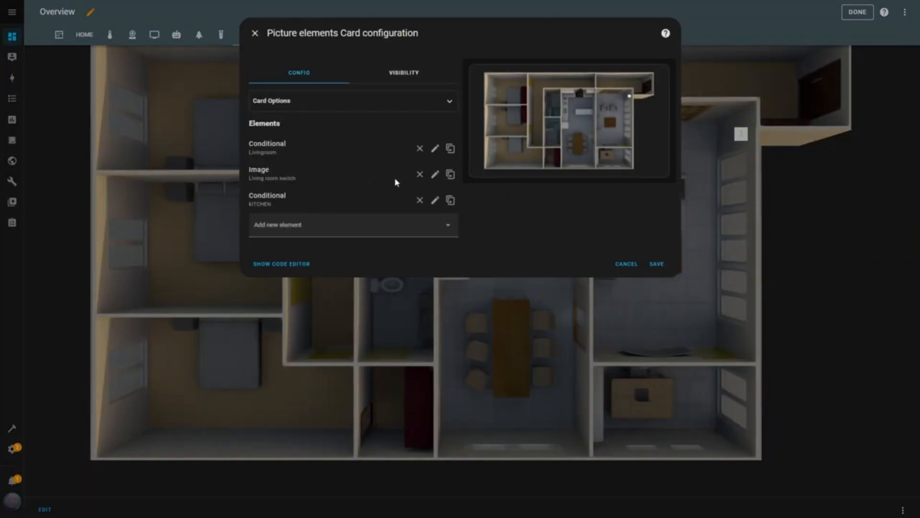
pyautogui.click(439, 175)
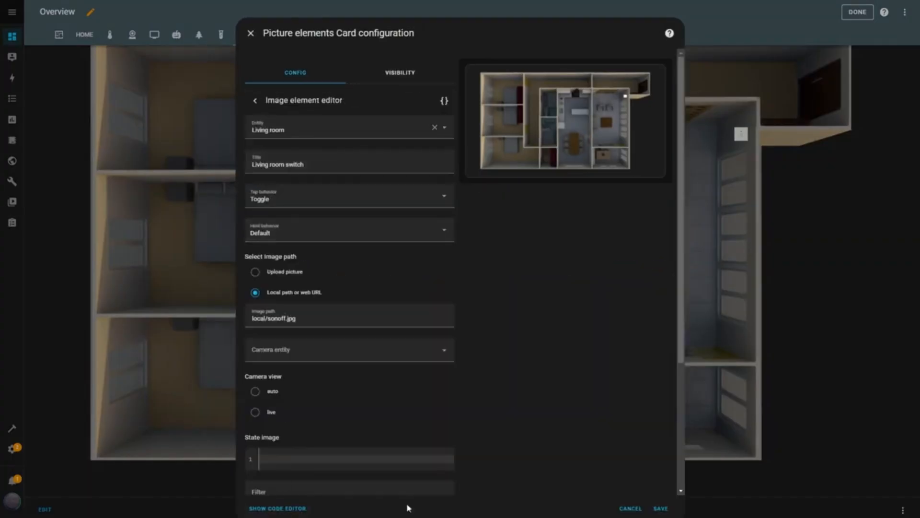
pyautogui.scroll(-4, 378, 196)
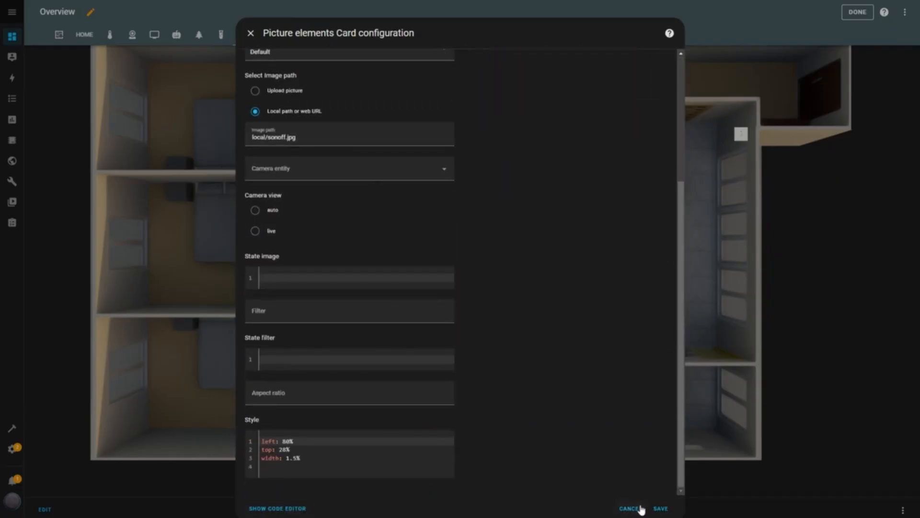
pyautogui.scroll(3, 474, 239)
pyautogui.scroll(1, 460, 209)
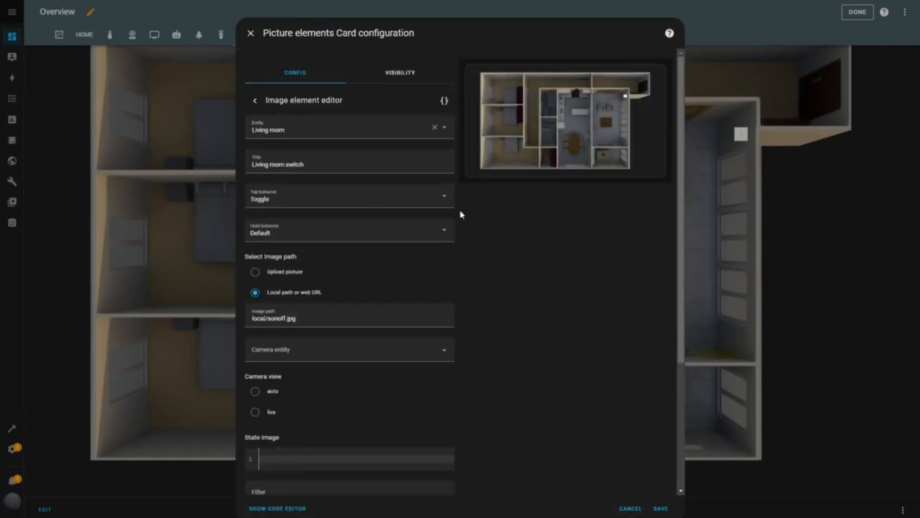
# Delete the Living room switch image that sits above the kitchen conditional, keeping the copy below it, and save the card
pyautogui.click(254, 101)
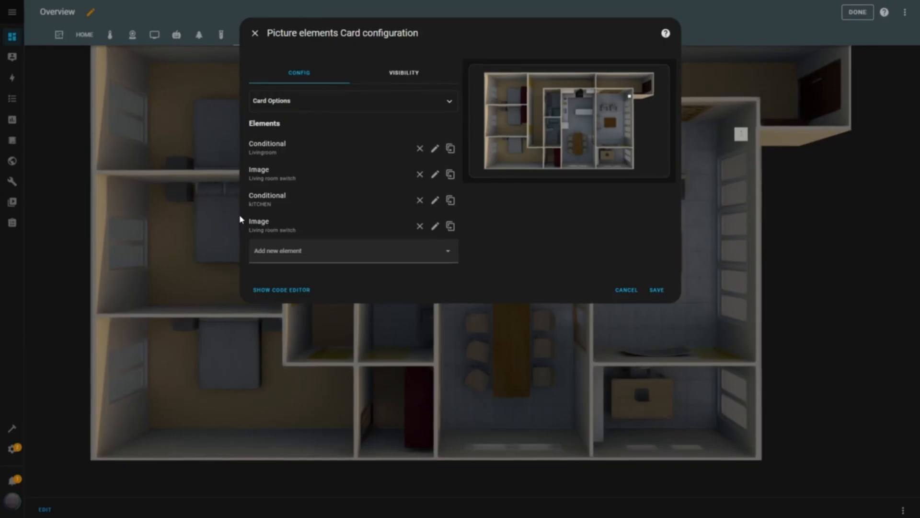
pyautogui.click(420, 174)
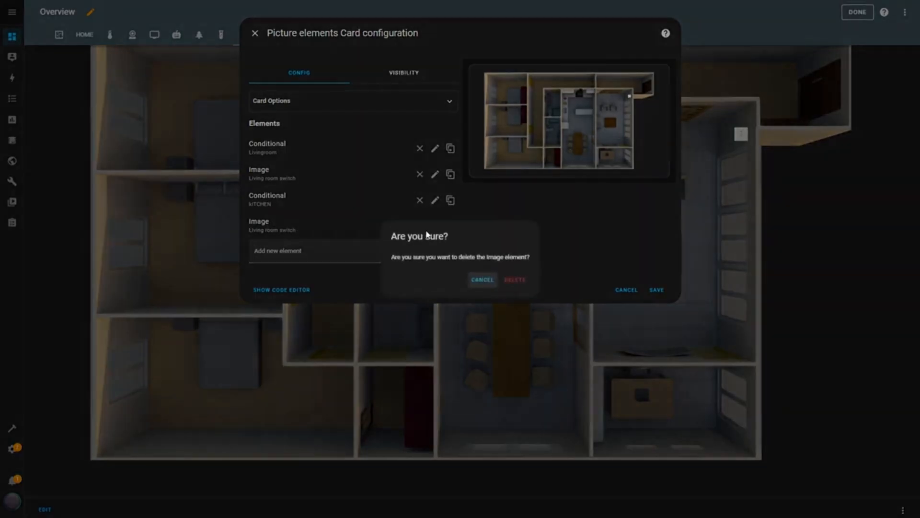
pyautogui.click(516, 280)
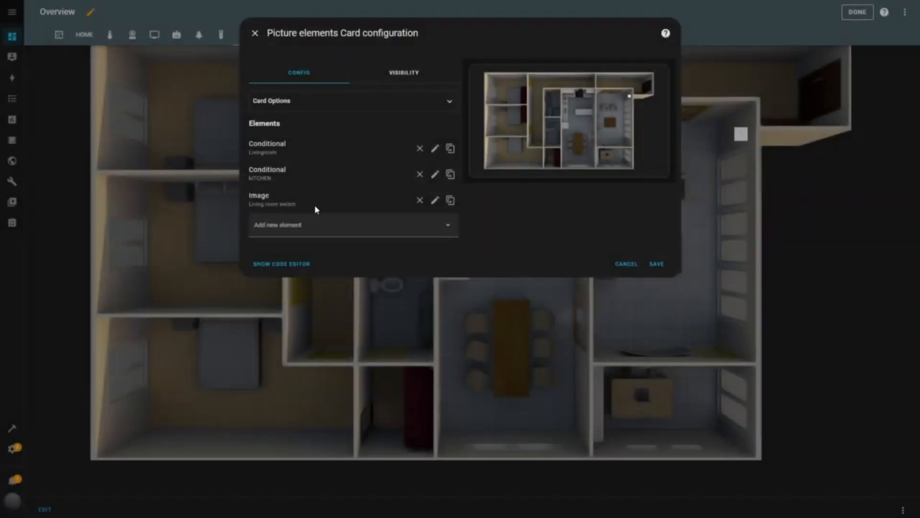
pyautogui.click(658, 265)
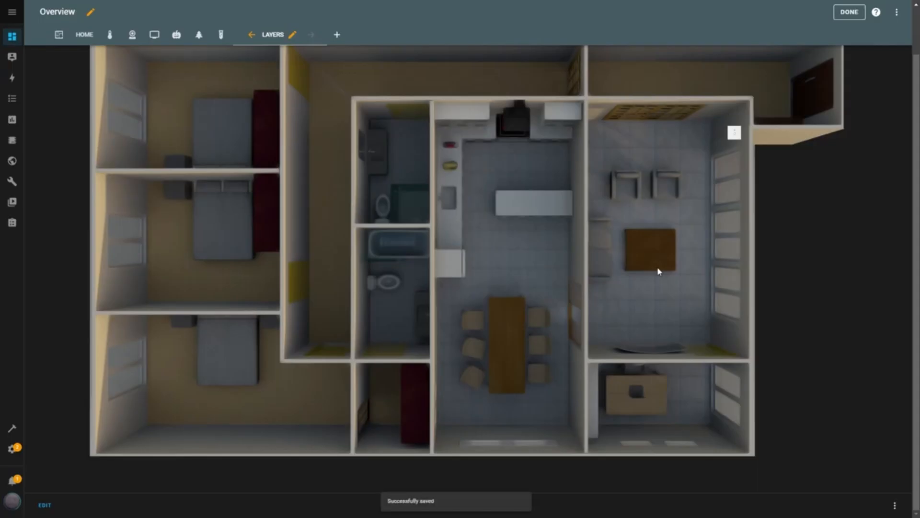
# Test toggling the living room light from its switch image before and after turning on the kitchen light layer
pyautogui.click(734, 133)
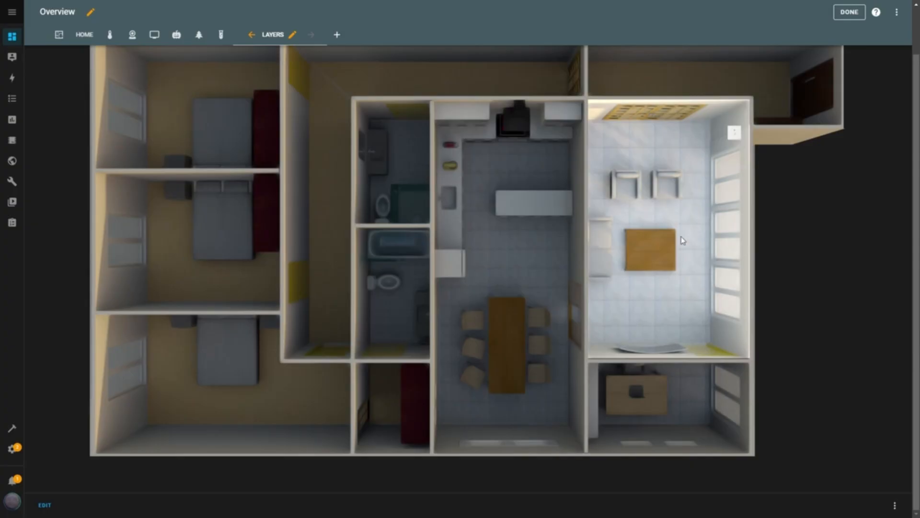
pyautogui.click(731, 136)
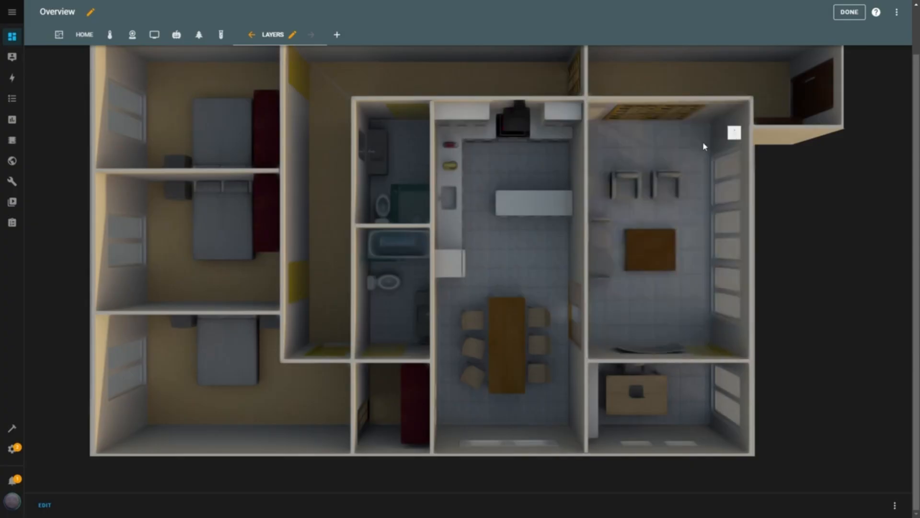
pyautogui.click(522, 259)
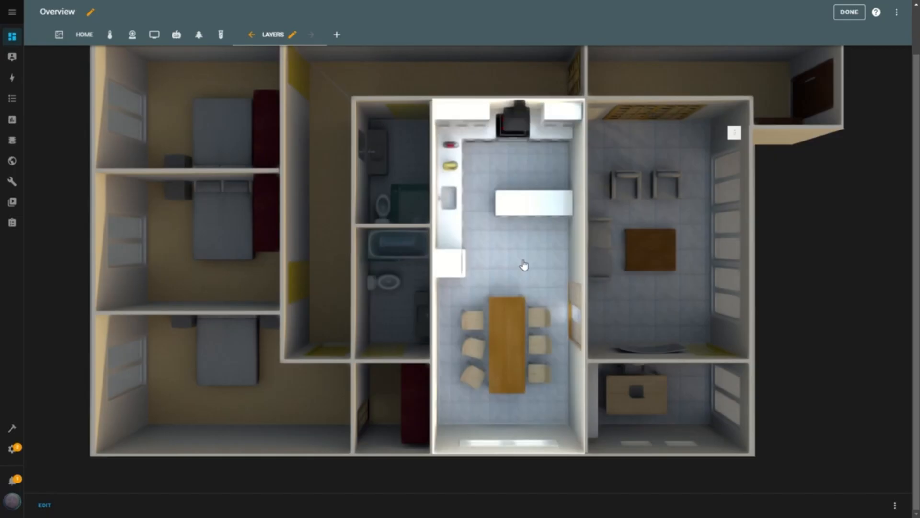
pyautogui.click(735, 134)
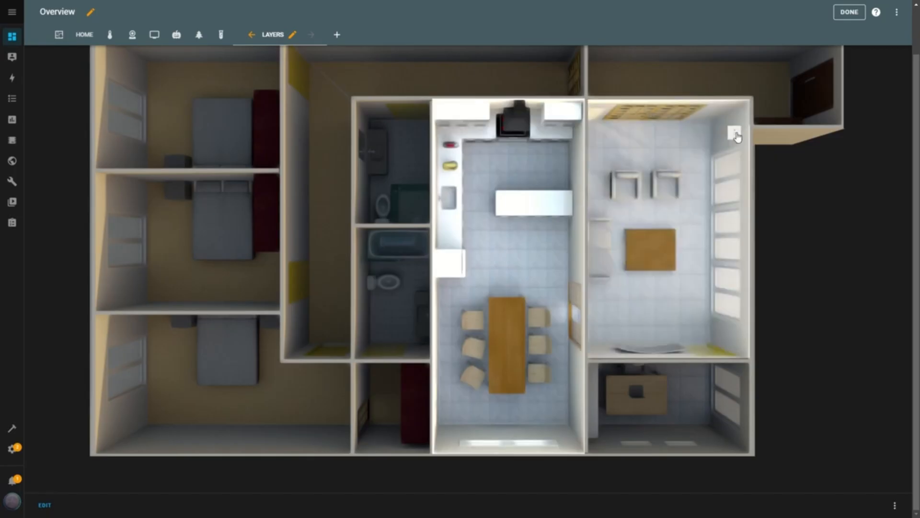
pyautogui.click(735, 135)
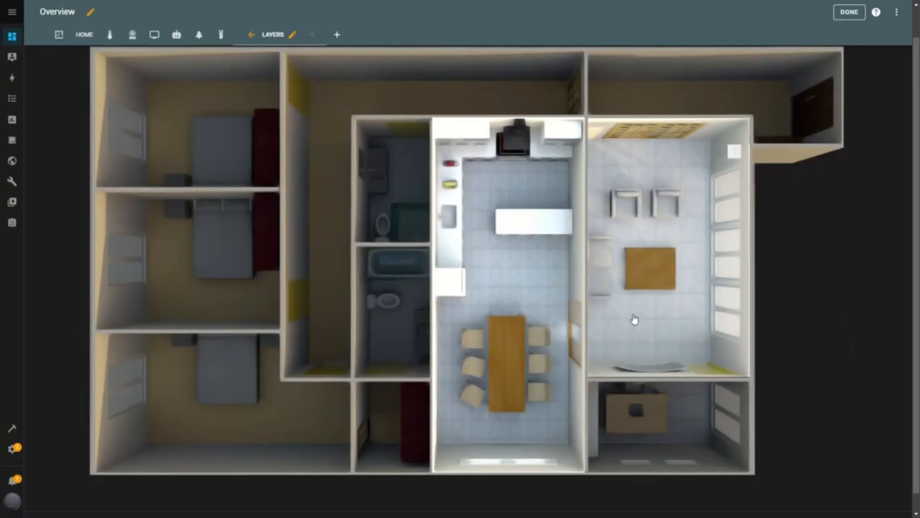
# Change the image path inside the kitchen conditional's Image element to local/kITCHEN.png
pyautogui.scroll(-1, 130, 439)
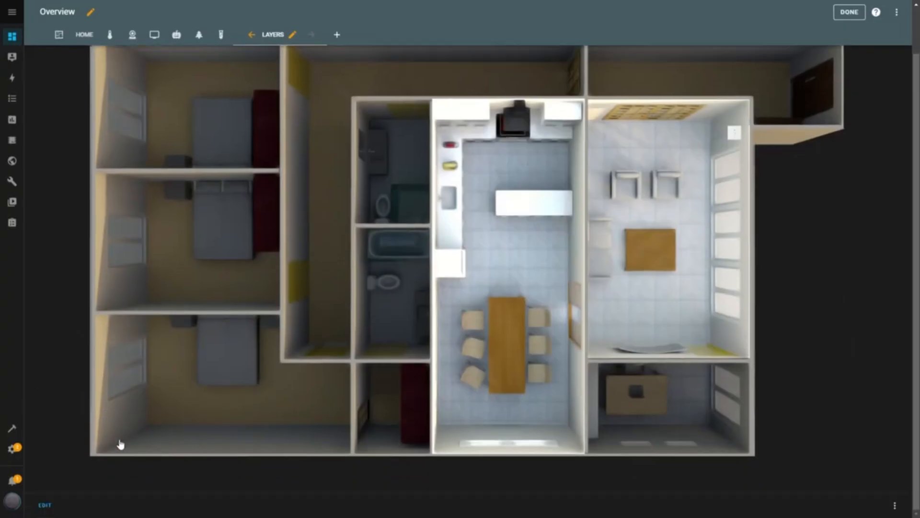
pyautogui.click(45, 508)
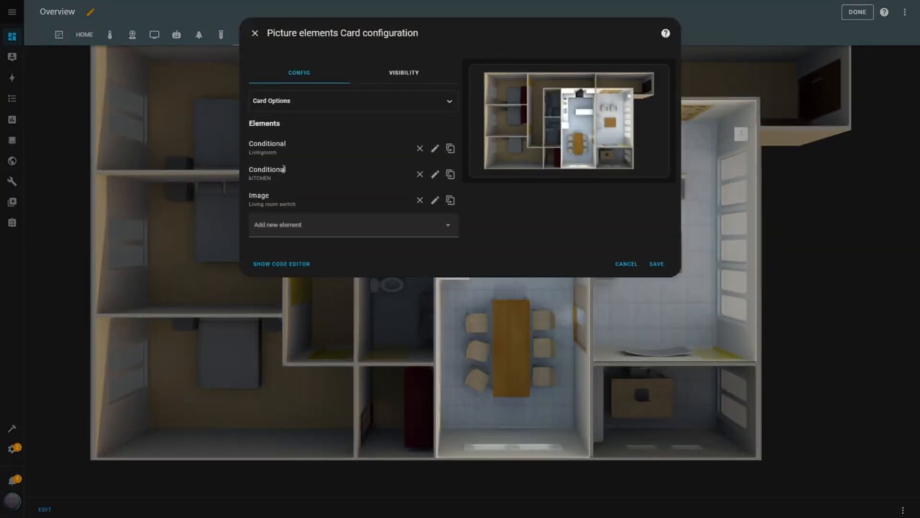
pyautogui.click(434, 174)
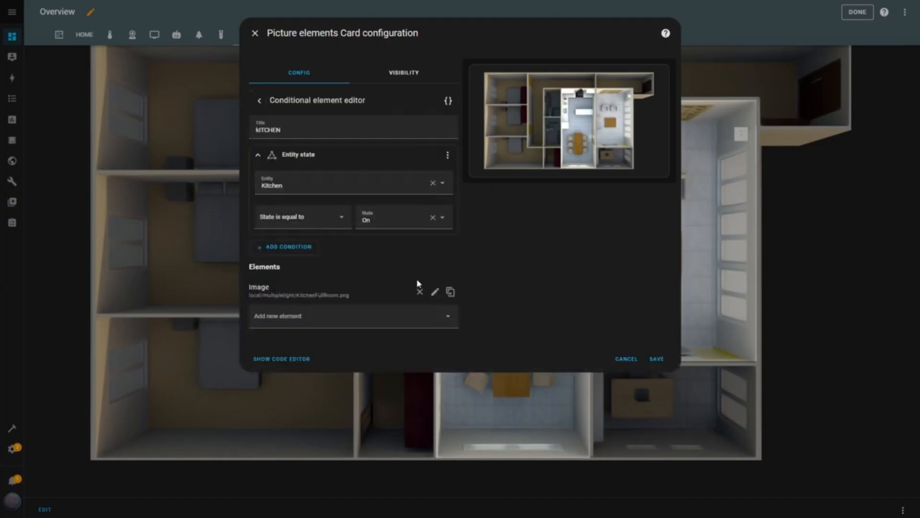
pyautogui.click(435, 291)
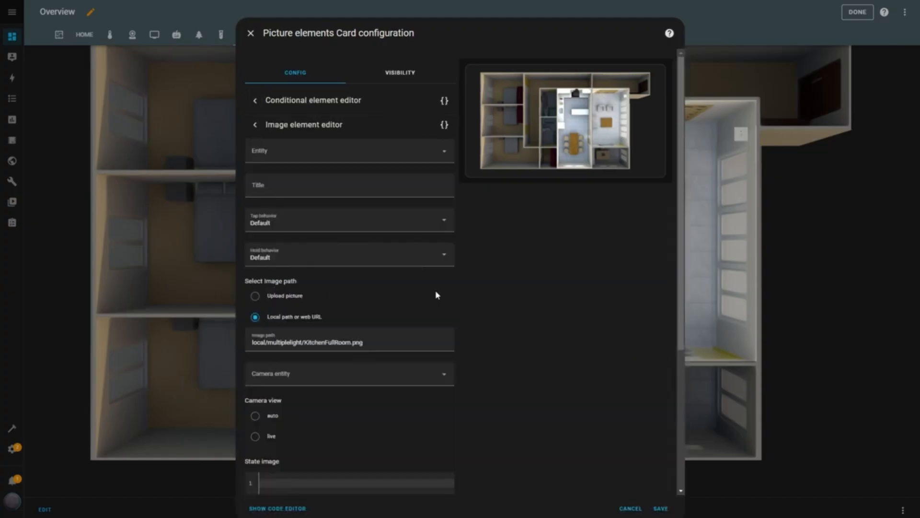
pyautogui.scroll(-2, 435, 293)
pyautogui.moveTo(363, 247); pyautogui.dragTo(249, 248)
pyautogui.write('local/kITCHEN.png')
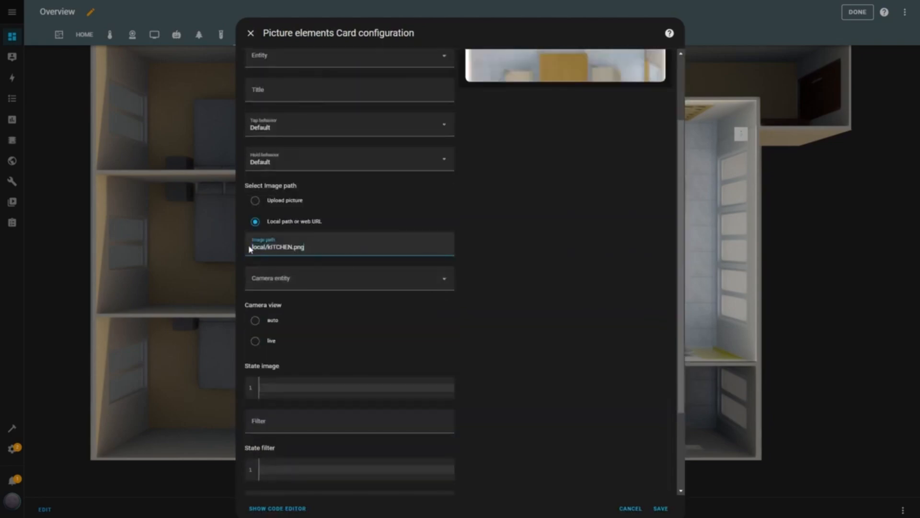
pyautogui.scroll(2, 559, 203)
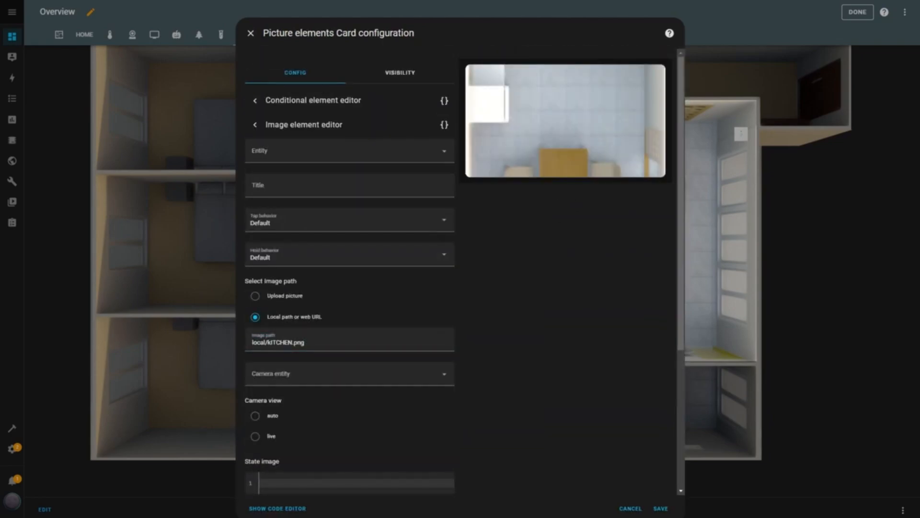
# Replace the kitchen image's left, top and width style lines with the copied style values and save the card
pyautogui.scroll(-4, 253, 288)
pyautogui.moveTo(261, 454); pyautogui.dragTo(262, 439)
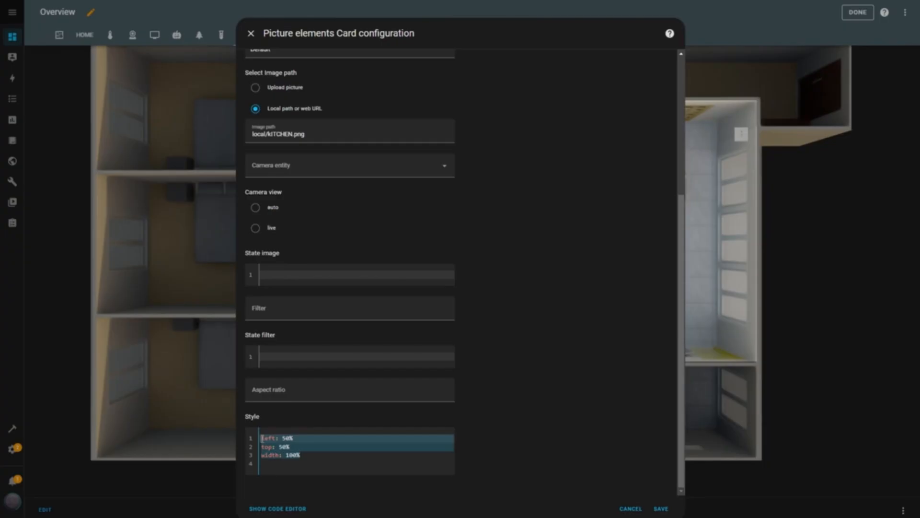
pyautogui.hotkey('ctrl', 'v')
pyautogui.scroll(5, 480, 417)
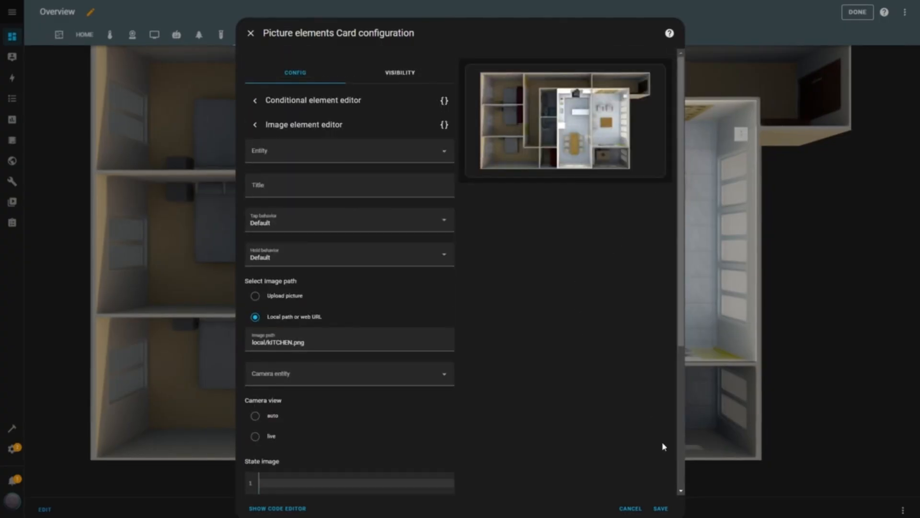
pyautogui.click(660, 507)
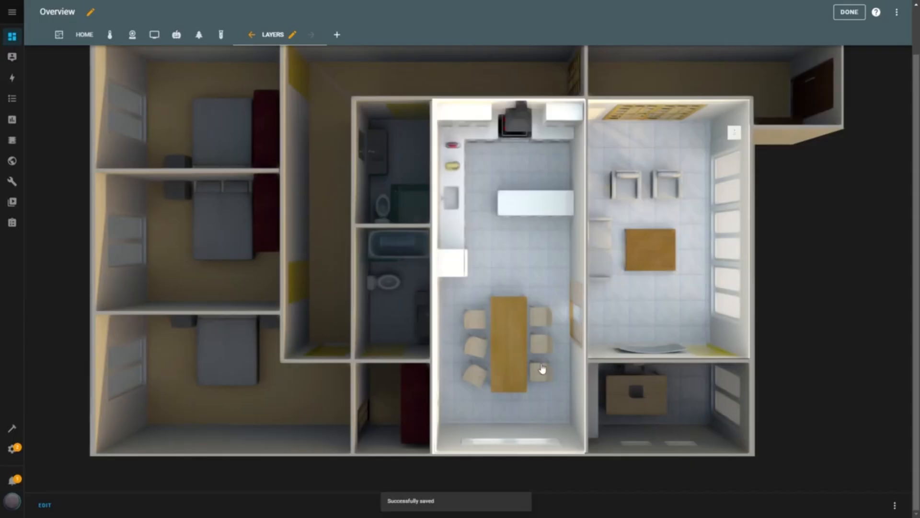
# Delete the kitchen conditional listed above the Living room switch image, keeping the one below it, and save the card
pyautogui.click(44, 506)
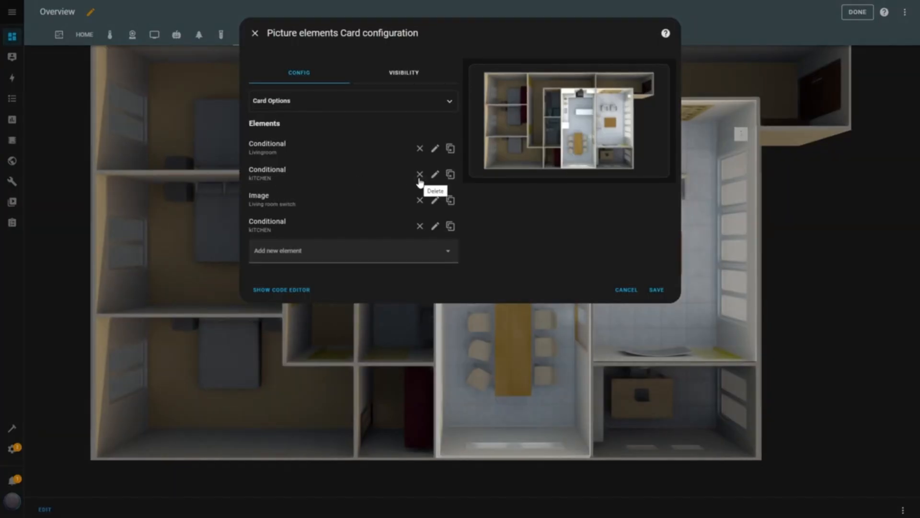
pyautogui.click(419, 174)
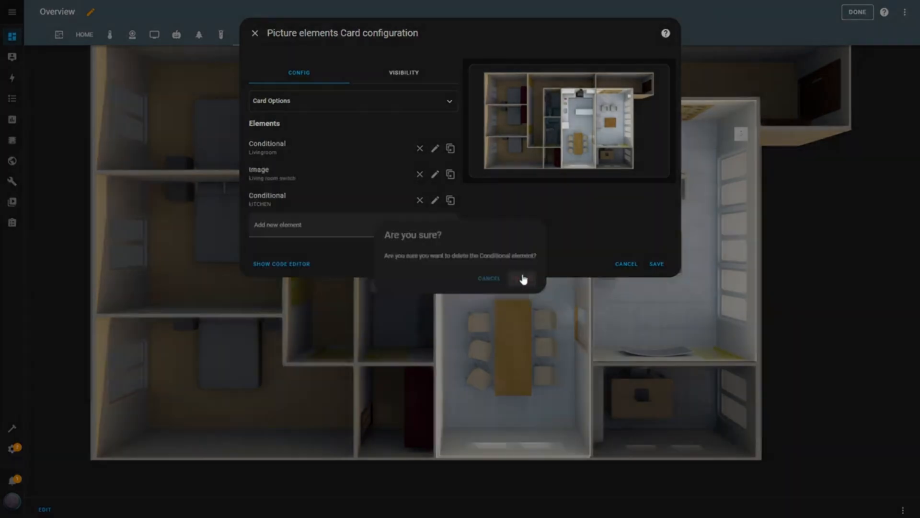
pyautogui.click(522, 279)
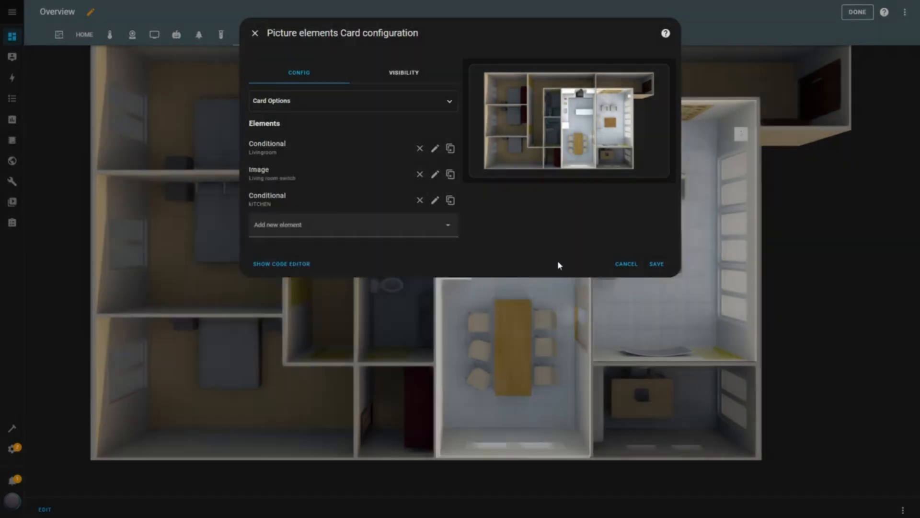
pyautogui.click(656, 265)
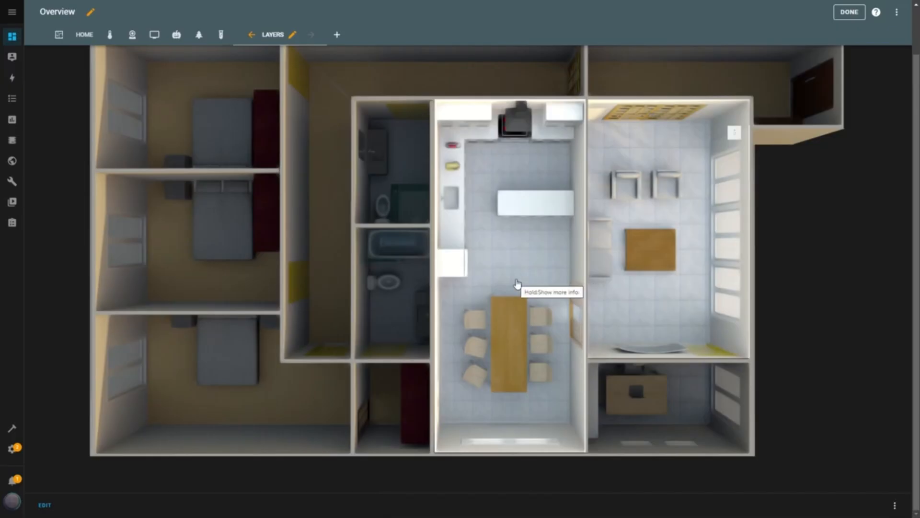
# Toggle the living room light off and on from its switch with the kitchen.png layer showing, and reopen the card configuration
pyautogui.click(737, 137)
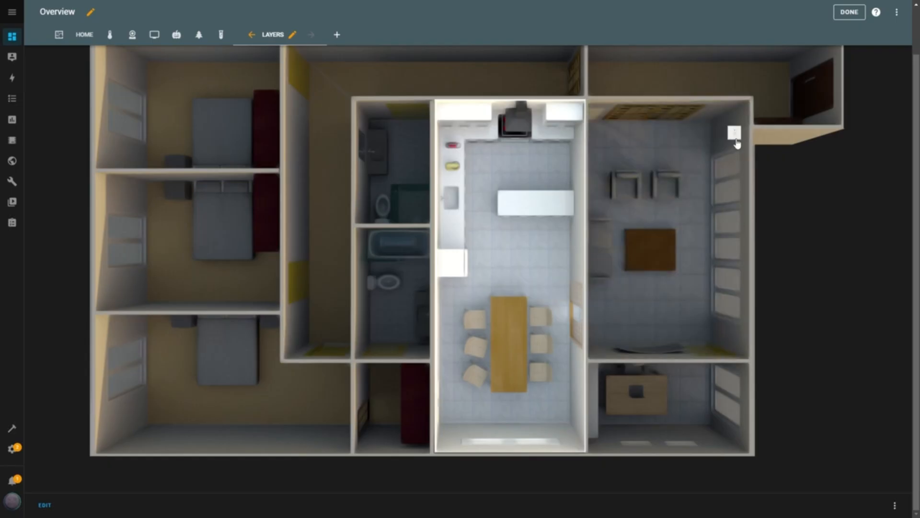
pyautogui.click(737, 136)
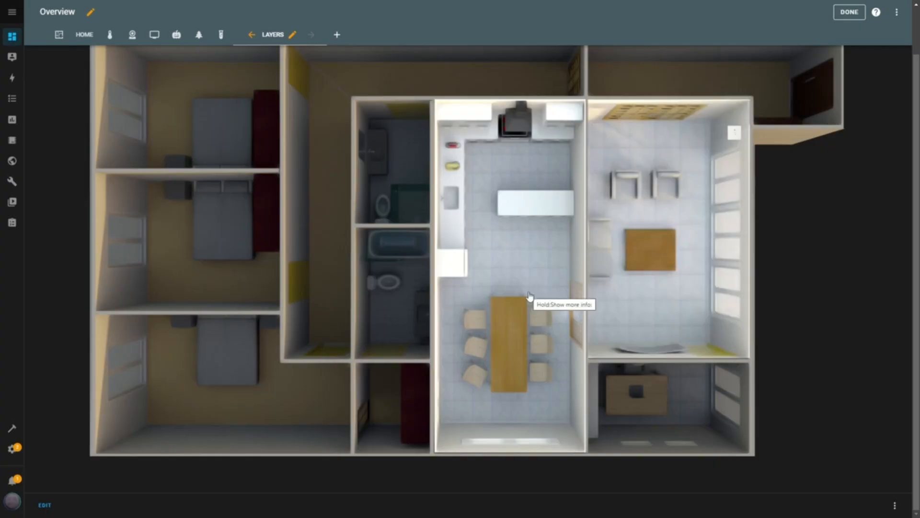
pyautogui.click(44, 505)
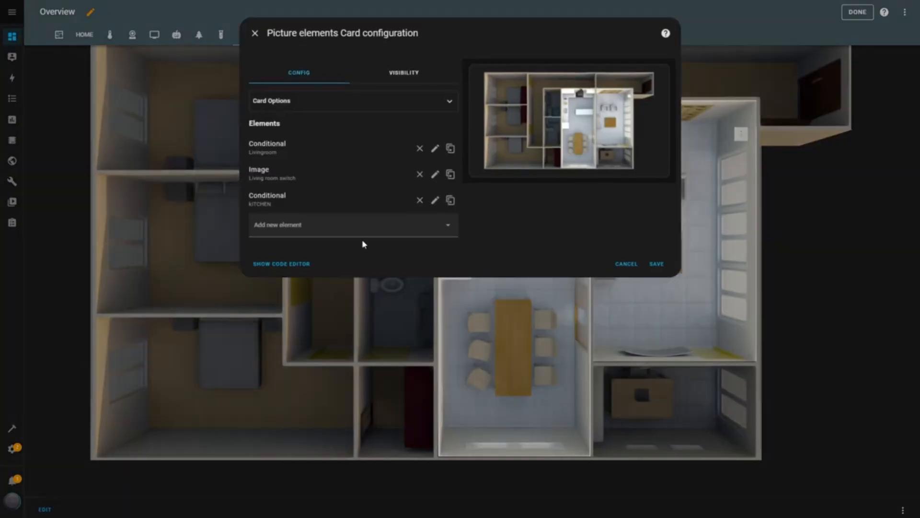